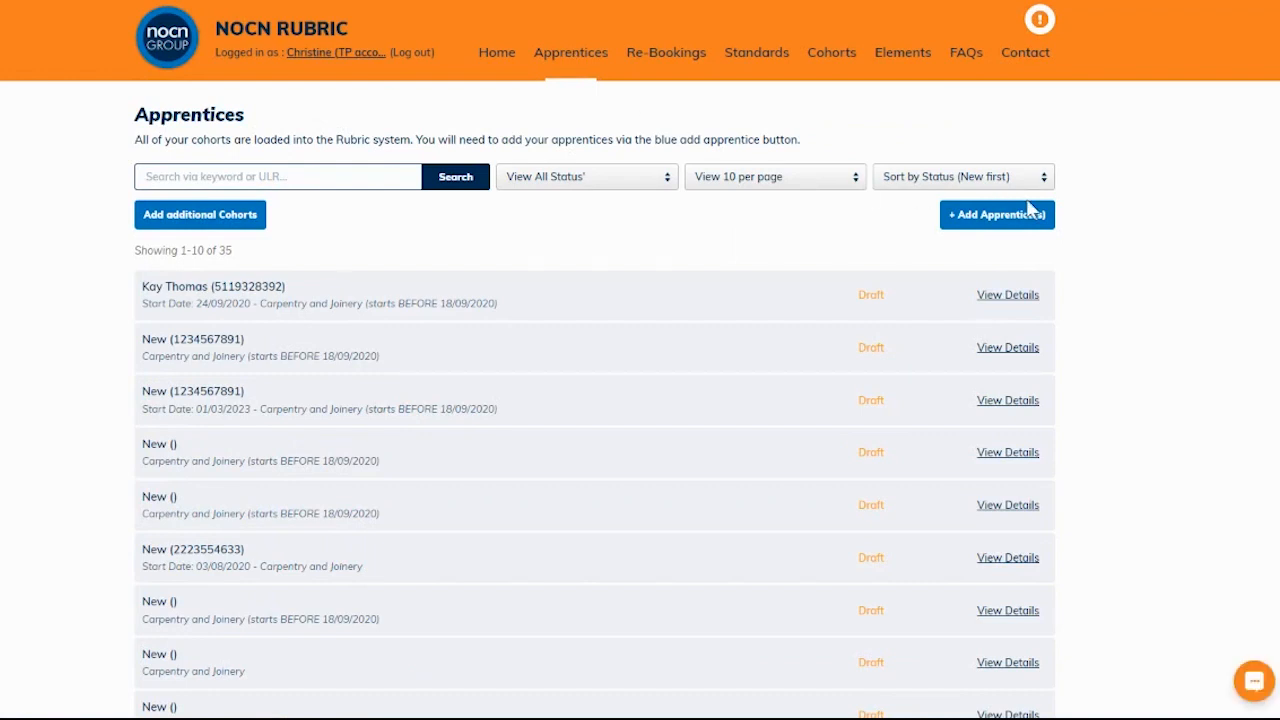
click(1032, 218)
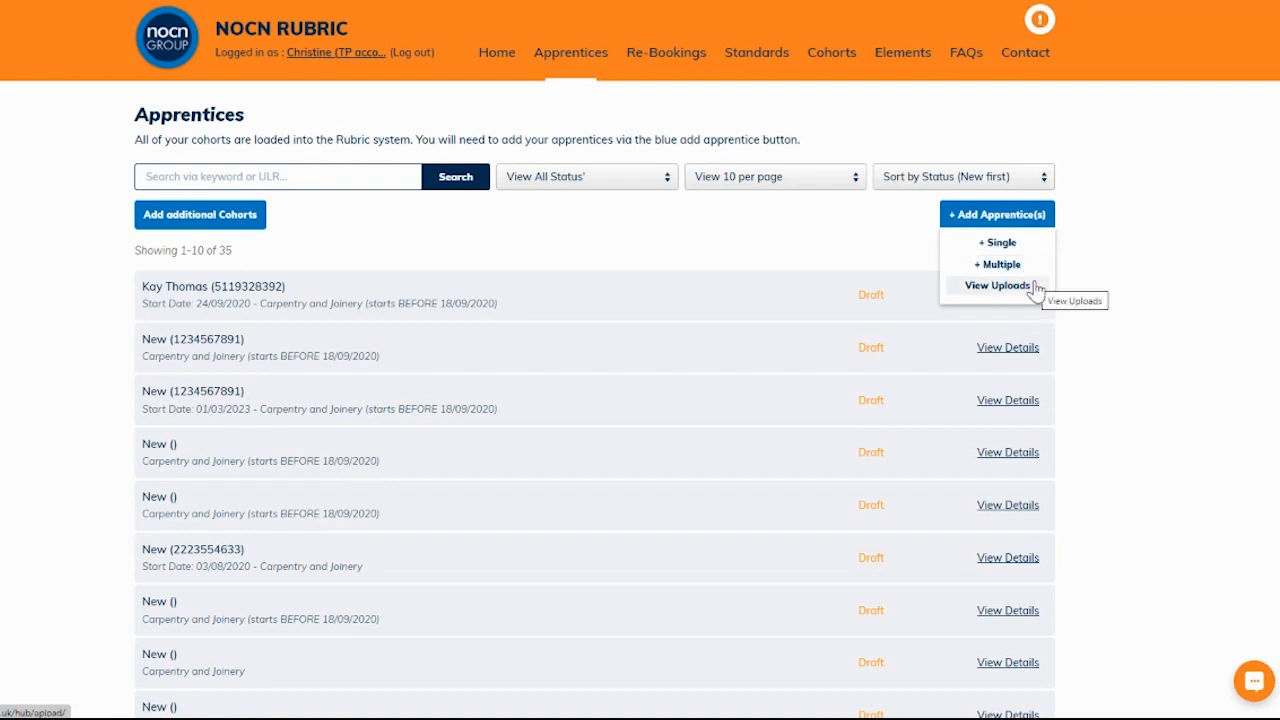
click(1025, 248)
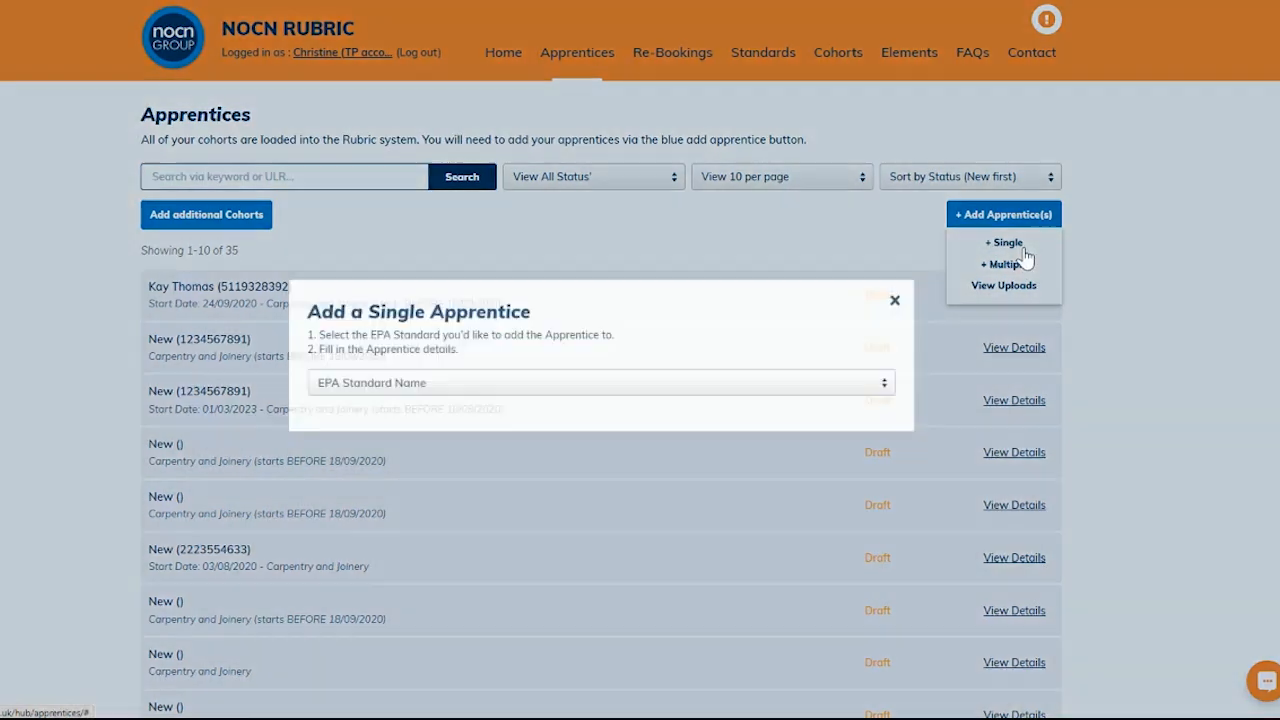
click(752, 384)
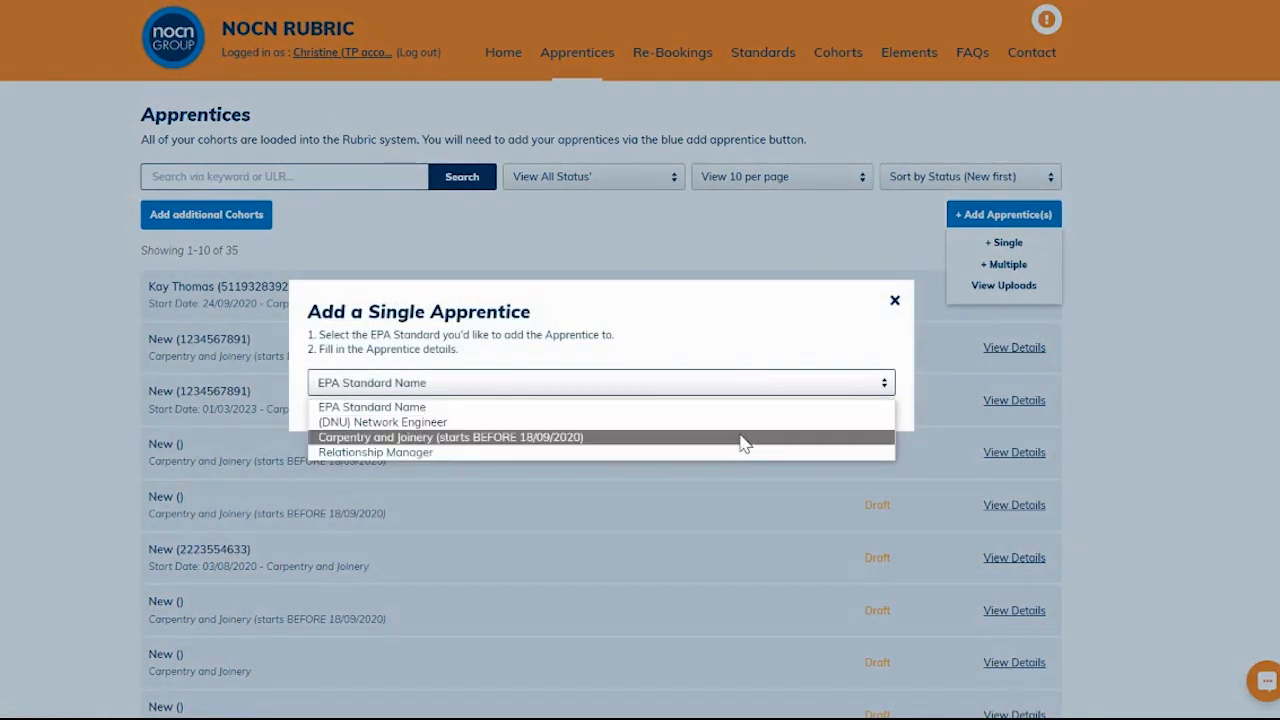
click(743, 437)
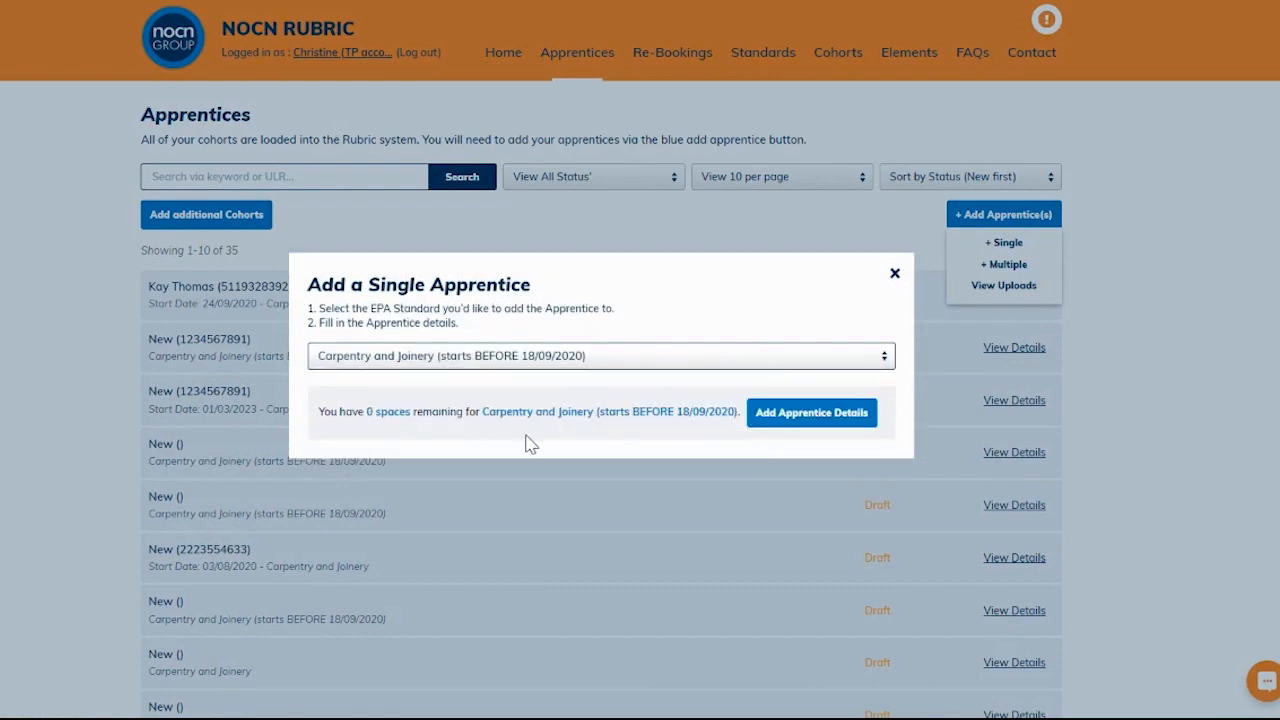
click(1137, 425)
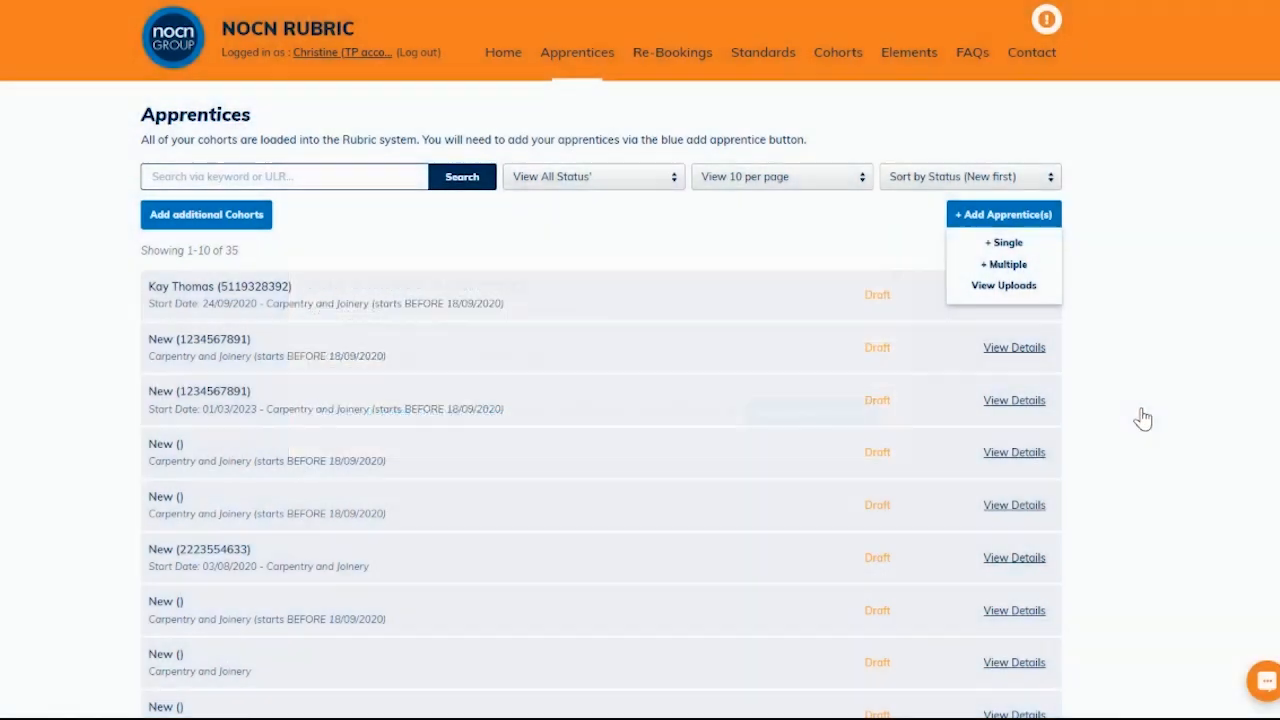
Open the existing draft "New" apprentice record for Carpentry and Joinery (starts BEFORE 18/09/2020) and go to its EPA purchase details
scroll(1137, 425, down, 3)
click(1029, 528)
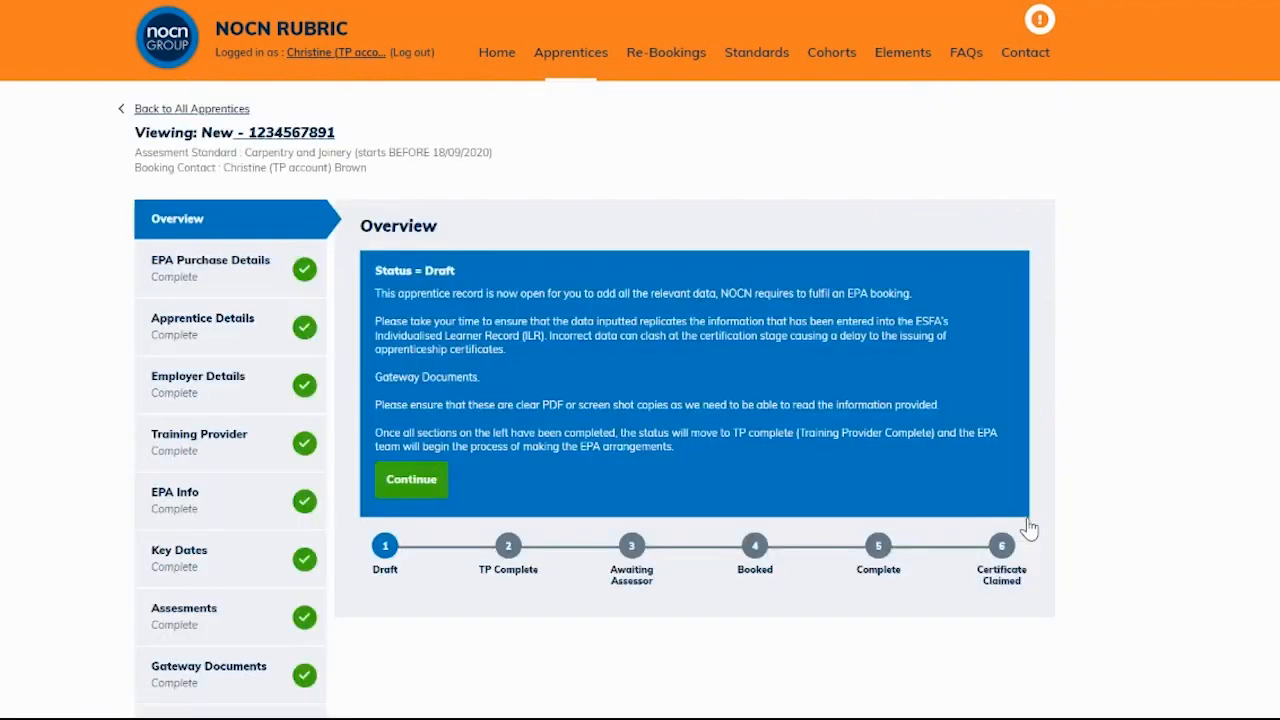
click(231, 281)
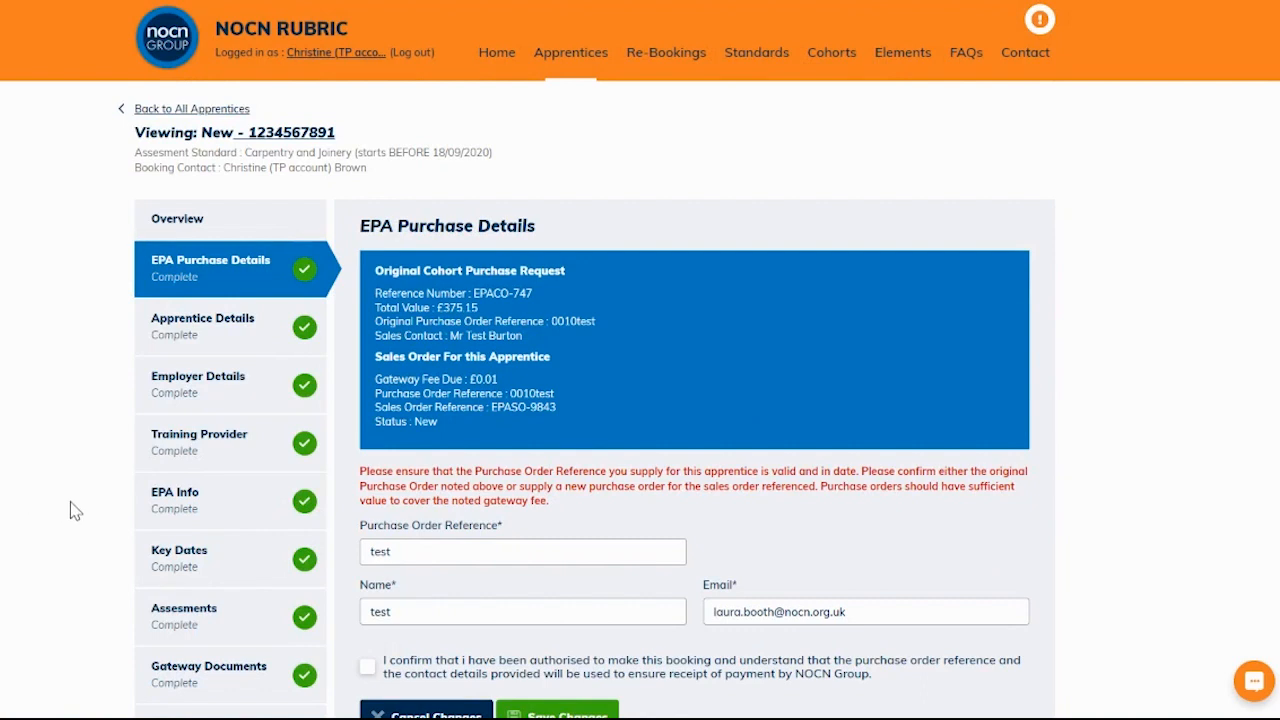
Confirm the booking authorisation in the EPA purchase details and save the section
click(460, 554)
drag(460, 554, 362, 556)
click(473, 594)
scroll(473, 594, down, 1)
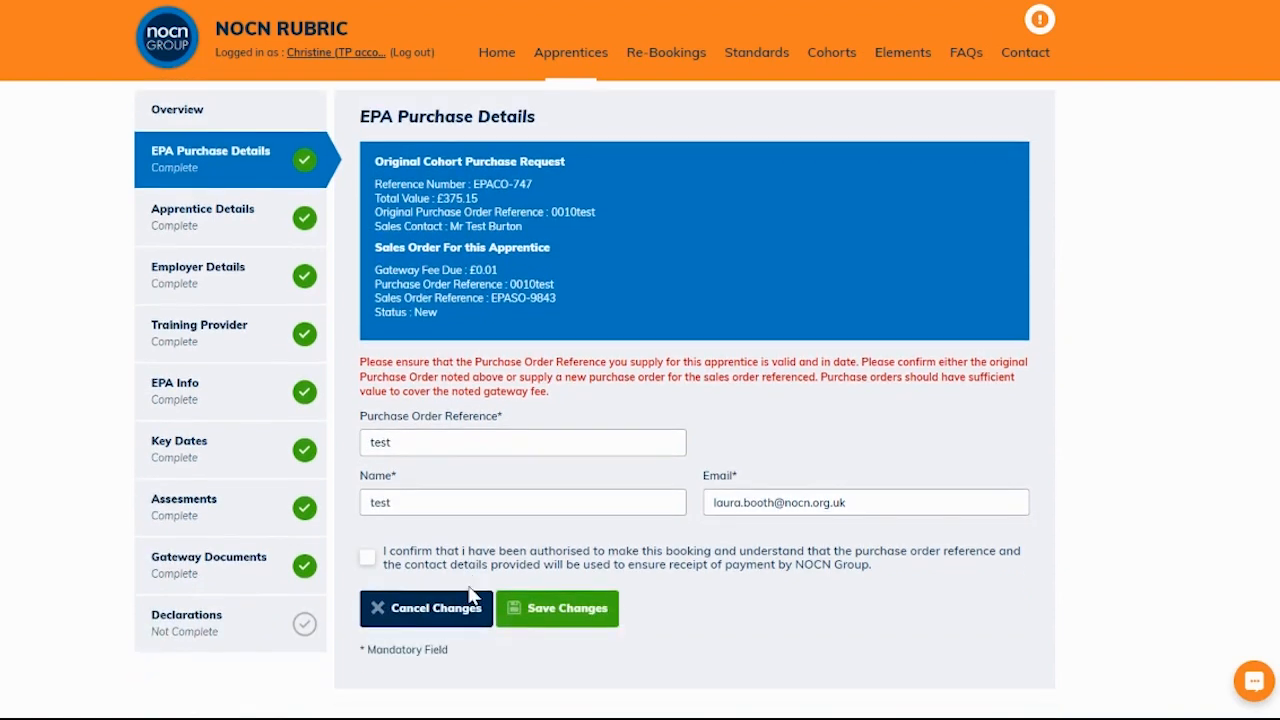
click(368, 557)
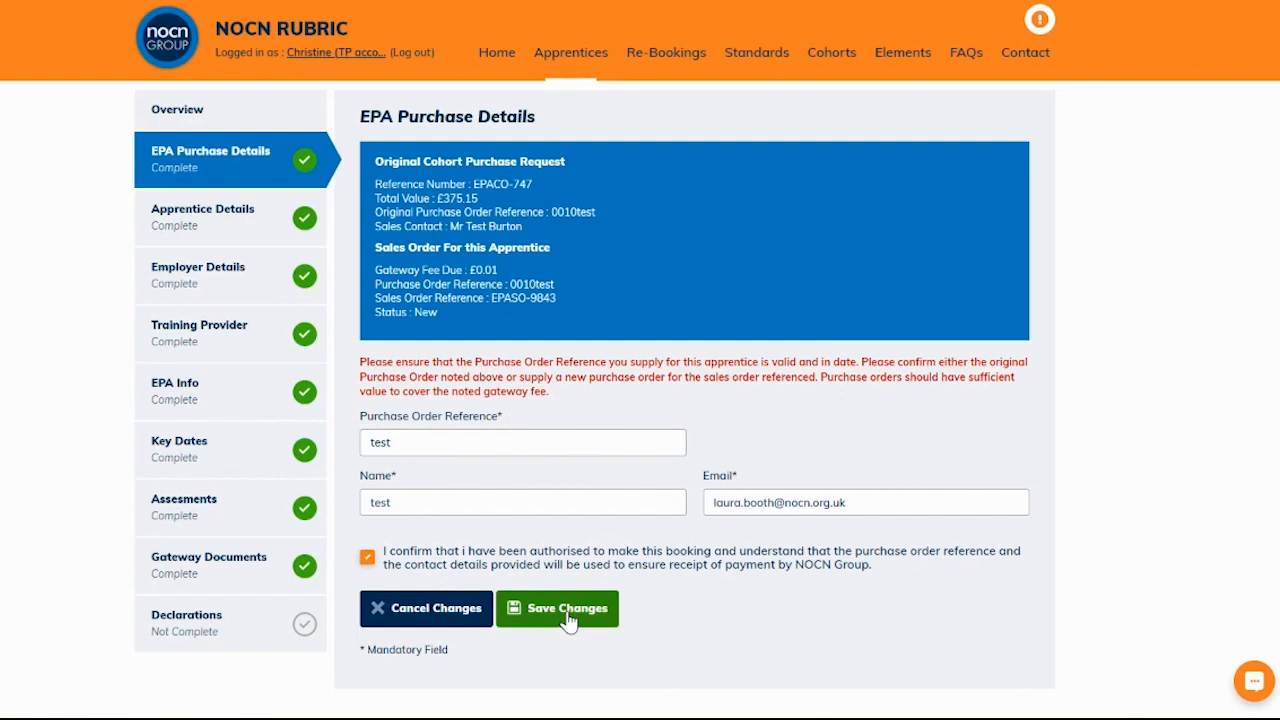
click(567, 612)
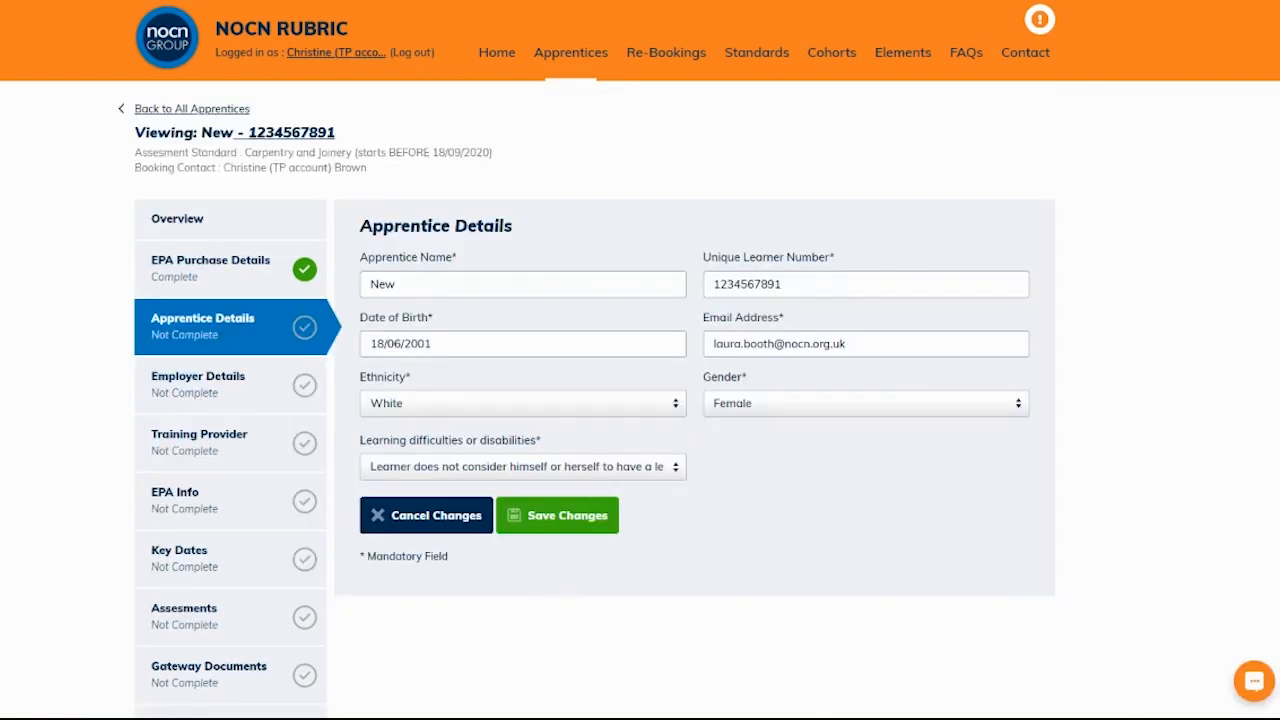
Check the apprentice's identity and contact fields, and set the ethnicity to White and the gender to Female
double_click(405, 289)
click(788, 284)
drag(788, 284, 709, 286)
drag(440, 343, 362, 350)
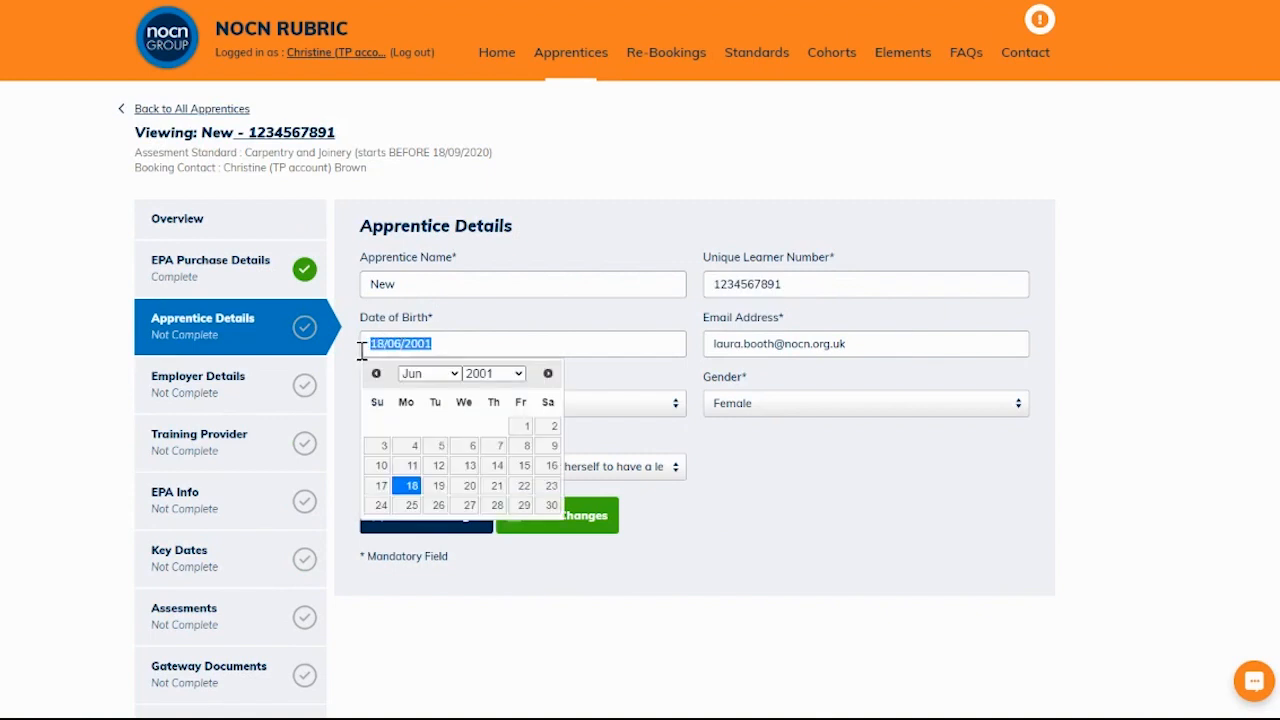
click(850, 345)
click(634, 414)
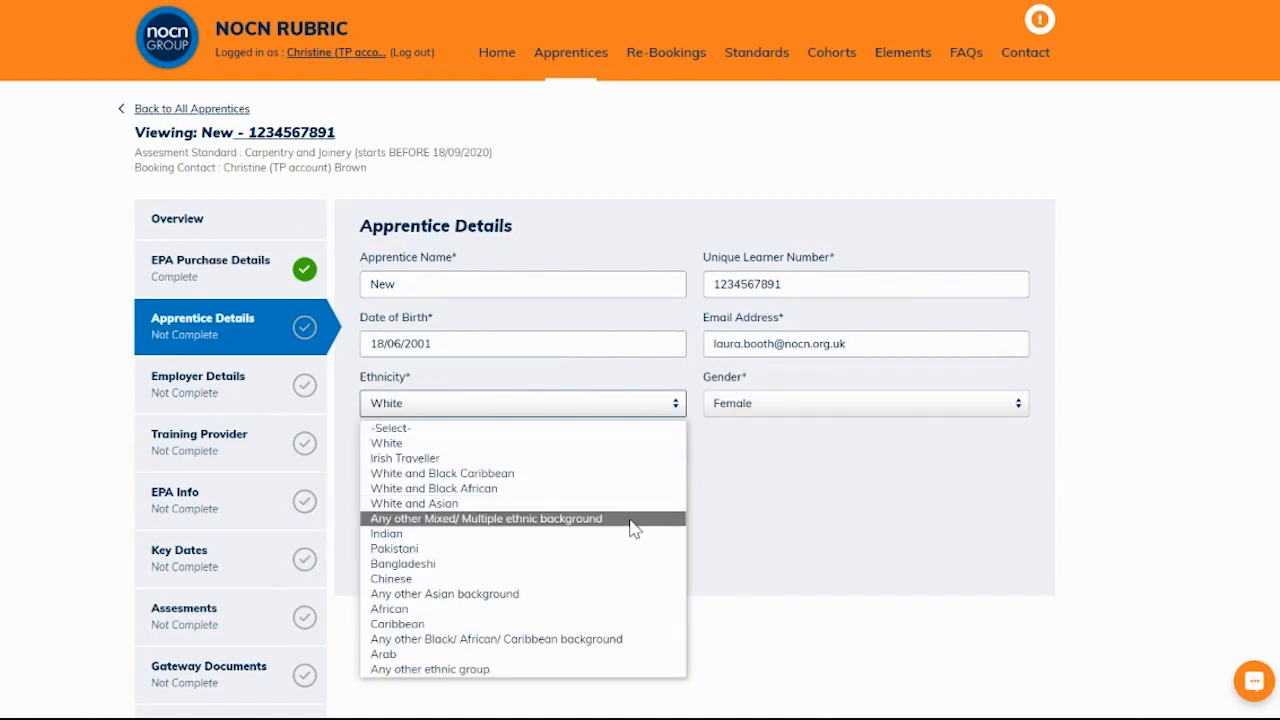
click(645, 443)
click(770, 403)
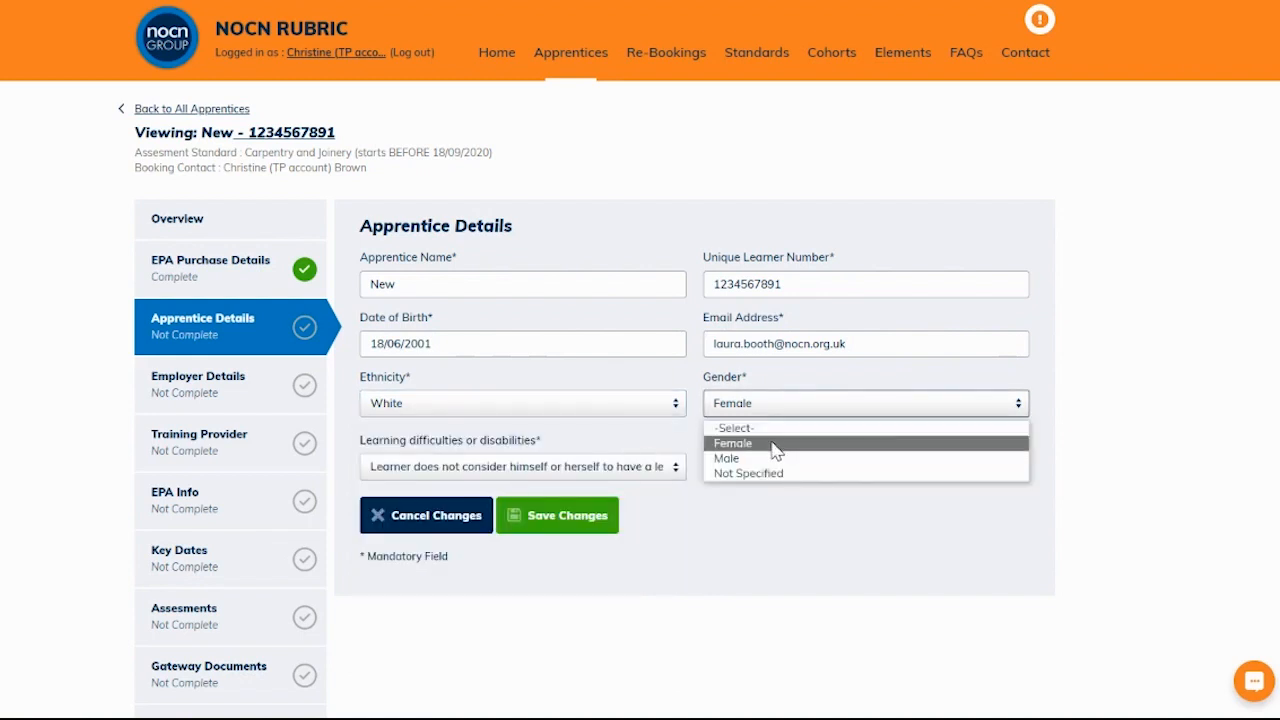
click(776, 446)
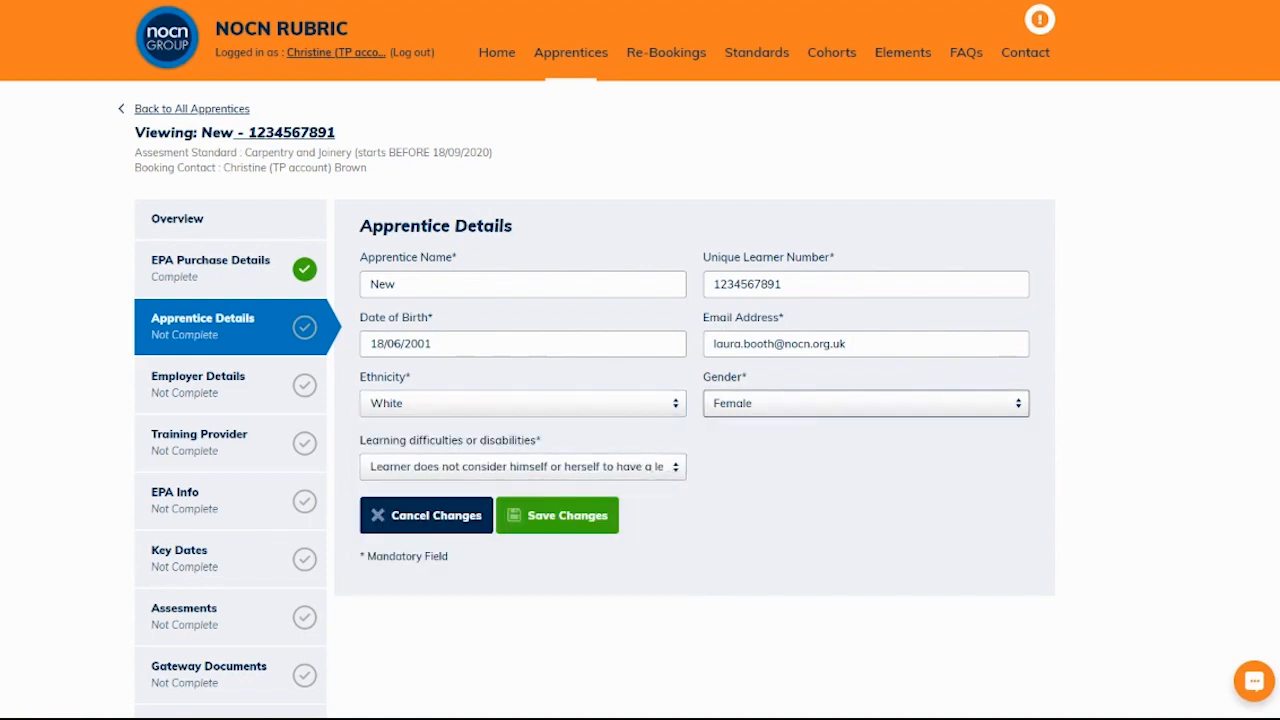
Set learning difficulties or disabilities to the "Learner does not consider himself or herself" option and save the apprentice details
click(598, 468)
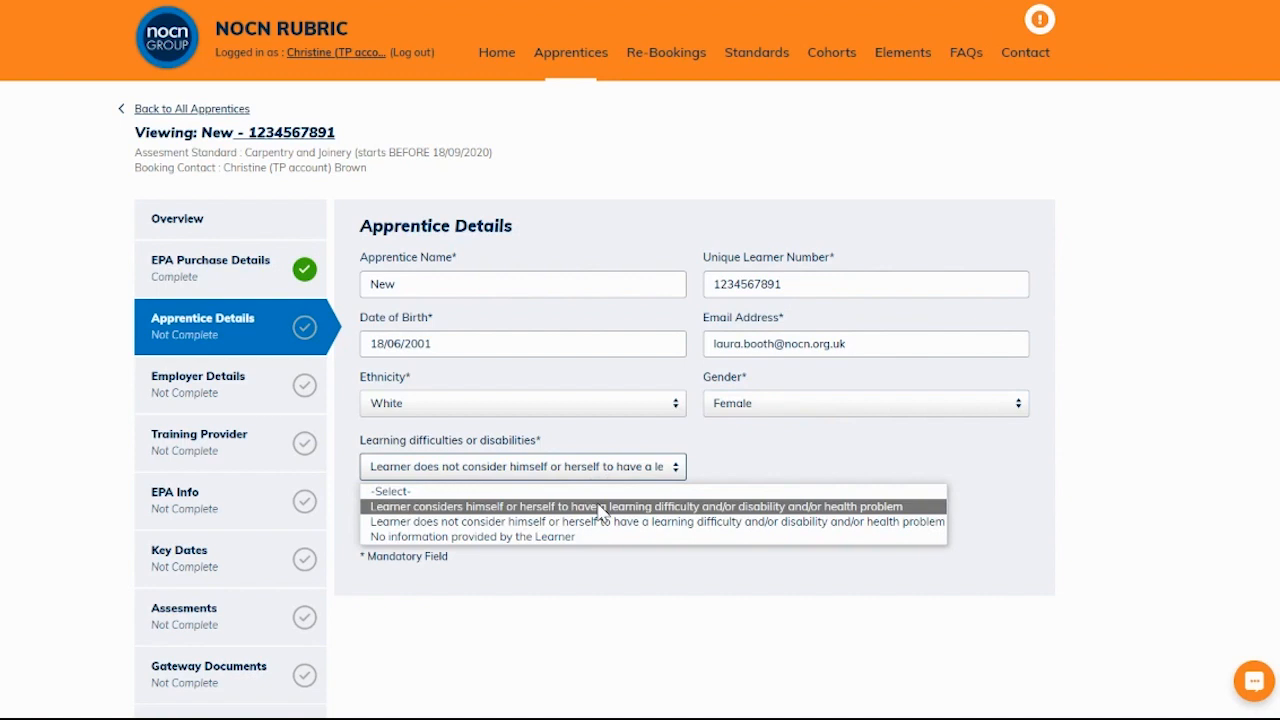
click(603, 522)
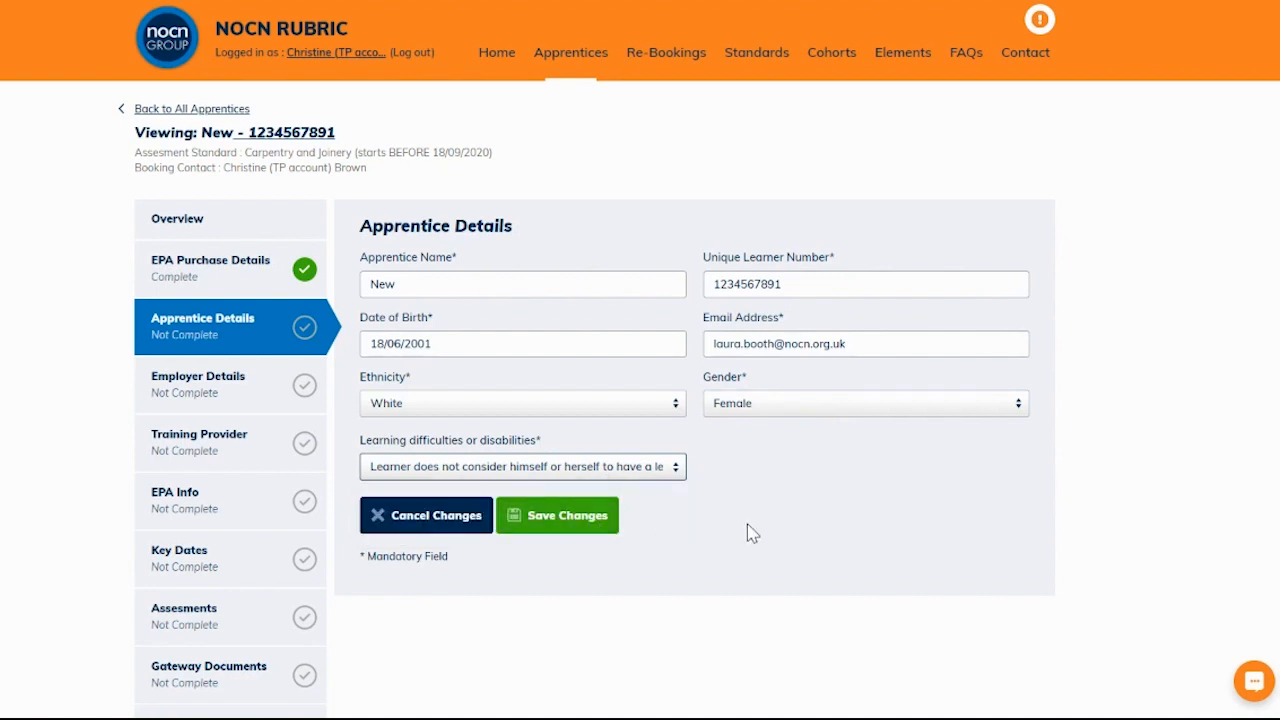
click(570, 520)
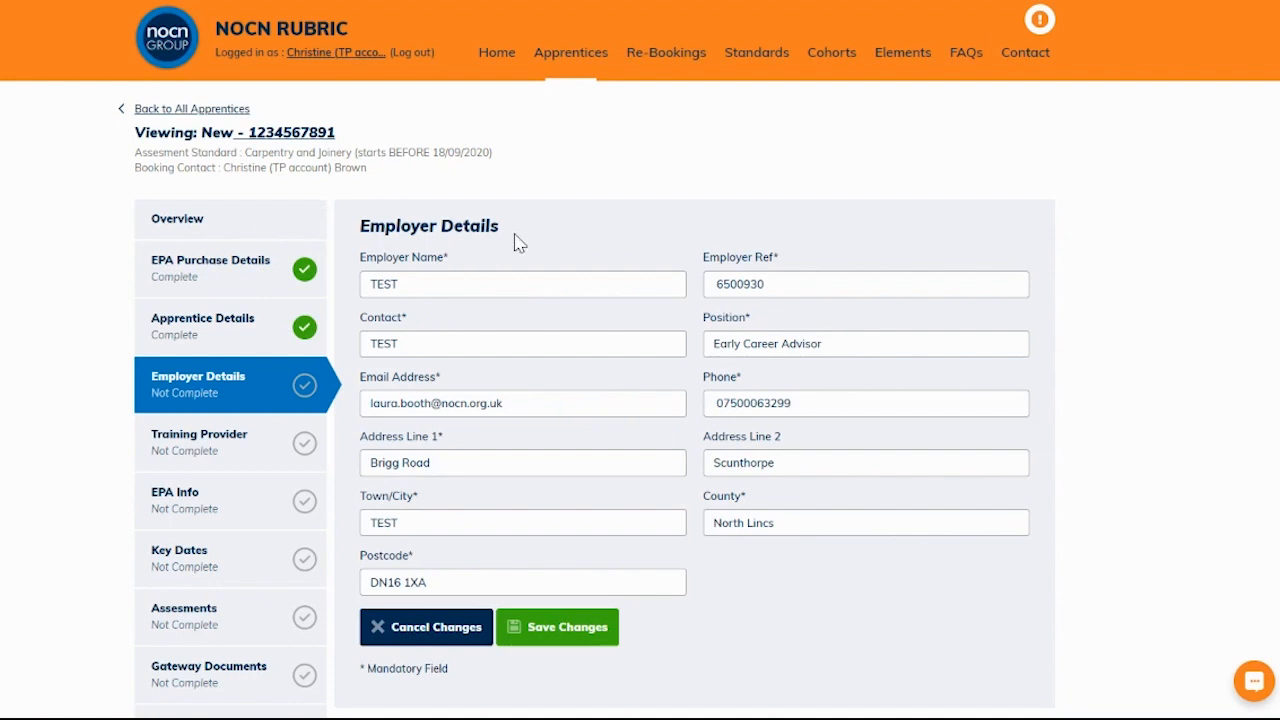
Check the employer name, reference and contact, and save the employer details and the training provider section
drag(414, 283, 352, 284)
click(795, 287)
drag(795, 287, 700, 288)
click(571, 348)
drag(397, 357, 360, 358)
click(649, 627)
click(592, 632)
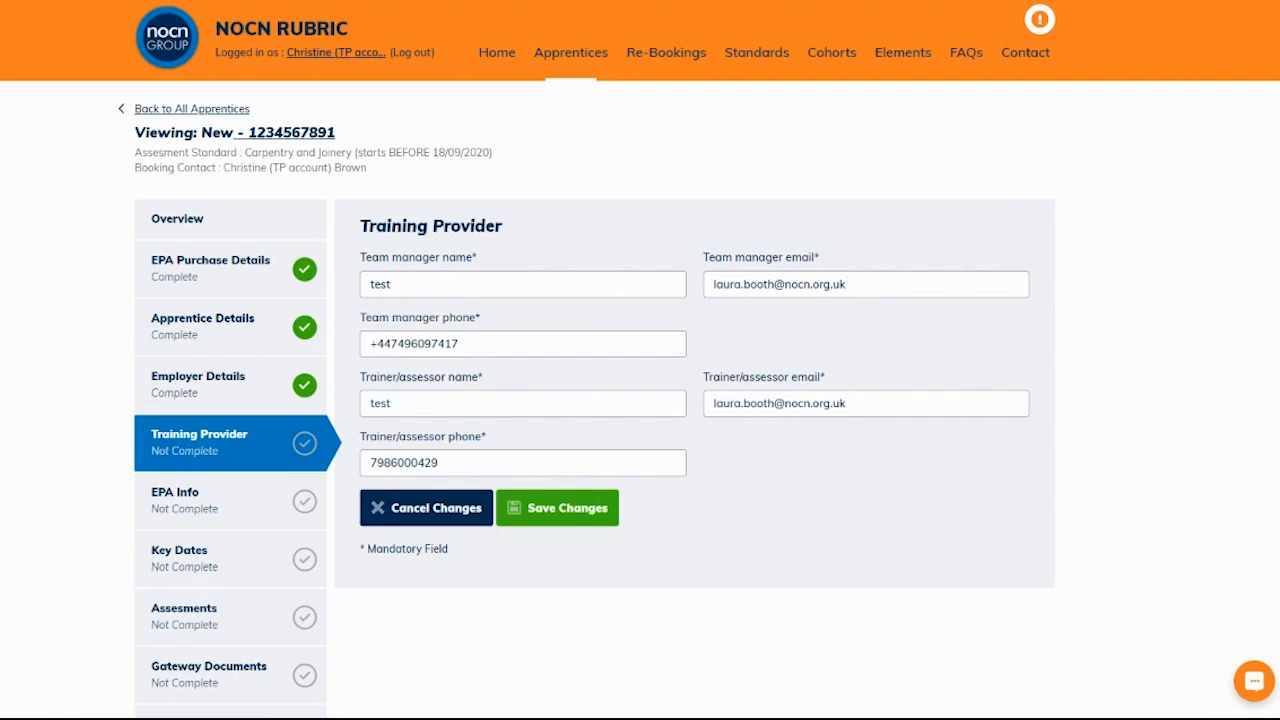
click(562, 509)
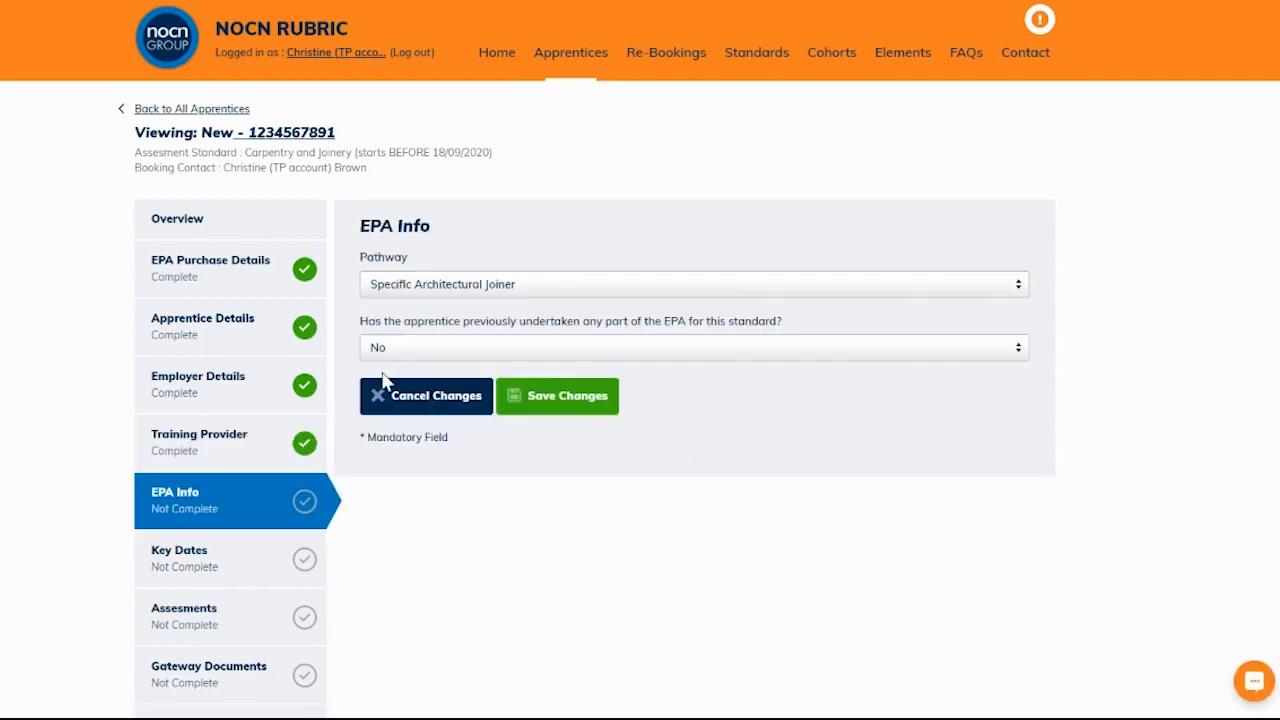
Set the EPA pathway to Specific Site Carpentry, answer No to previously undertaking any part of the EPA, and save
click(466, 288)
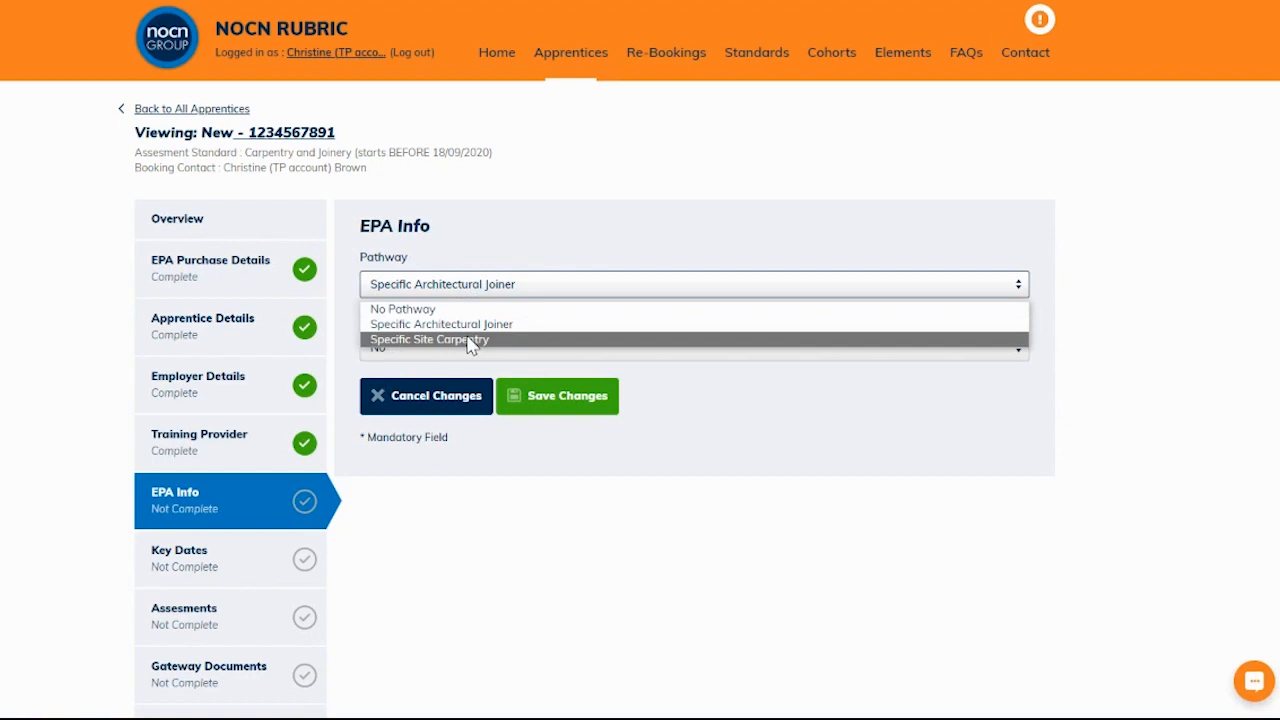
click(470, 341)
click(487, 352)
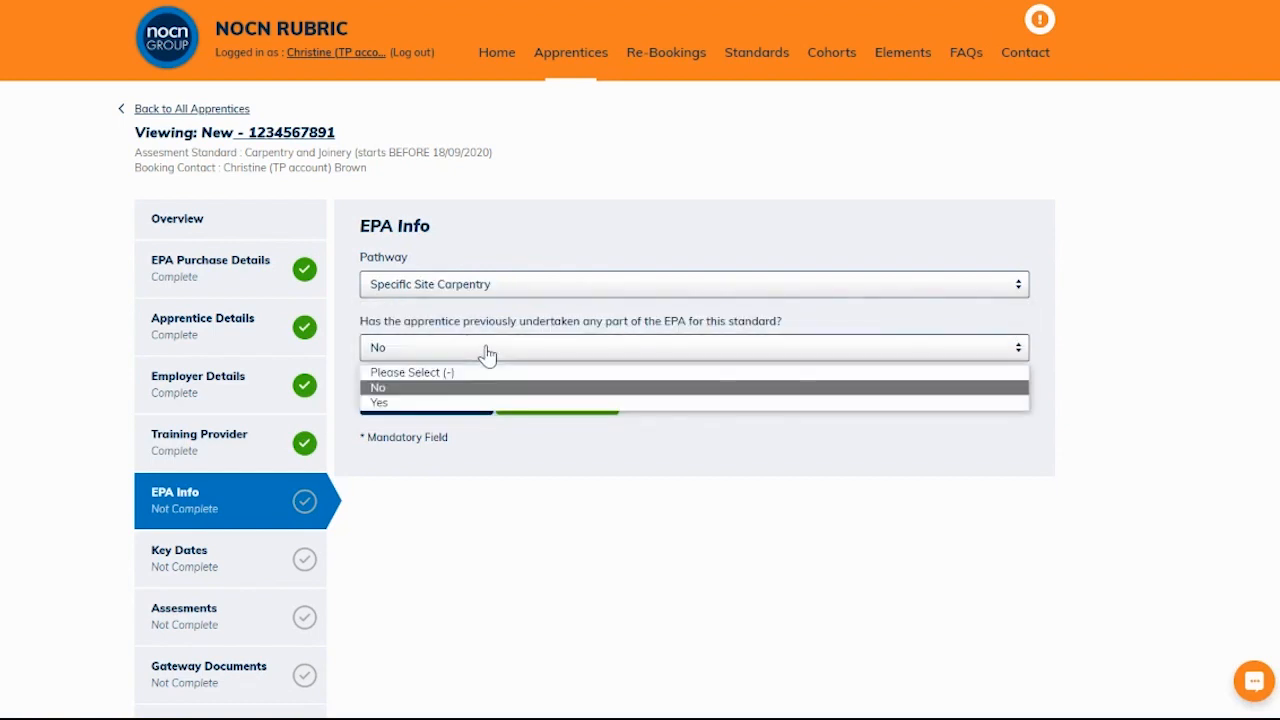
click(486, 403)
scroll(825, 437, down, 1)
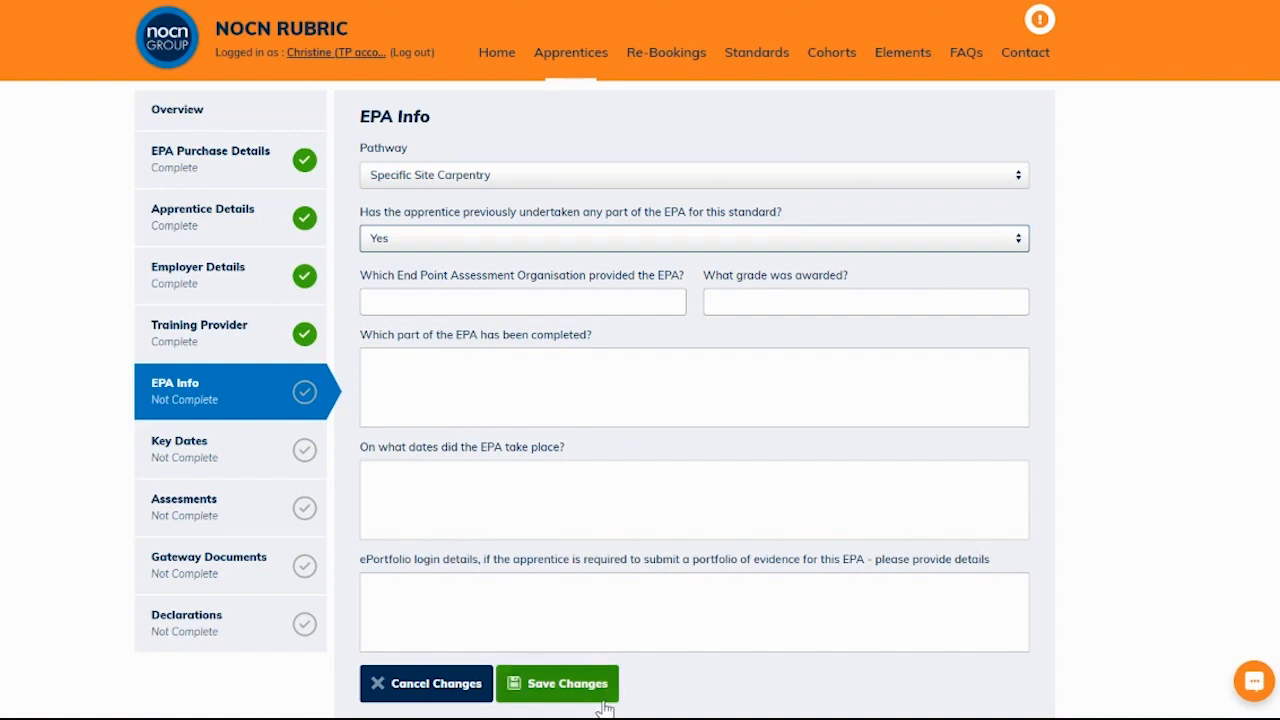
click(545, 242)
click(531, 279)
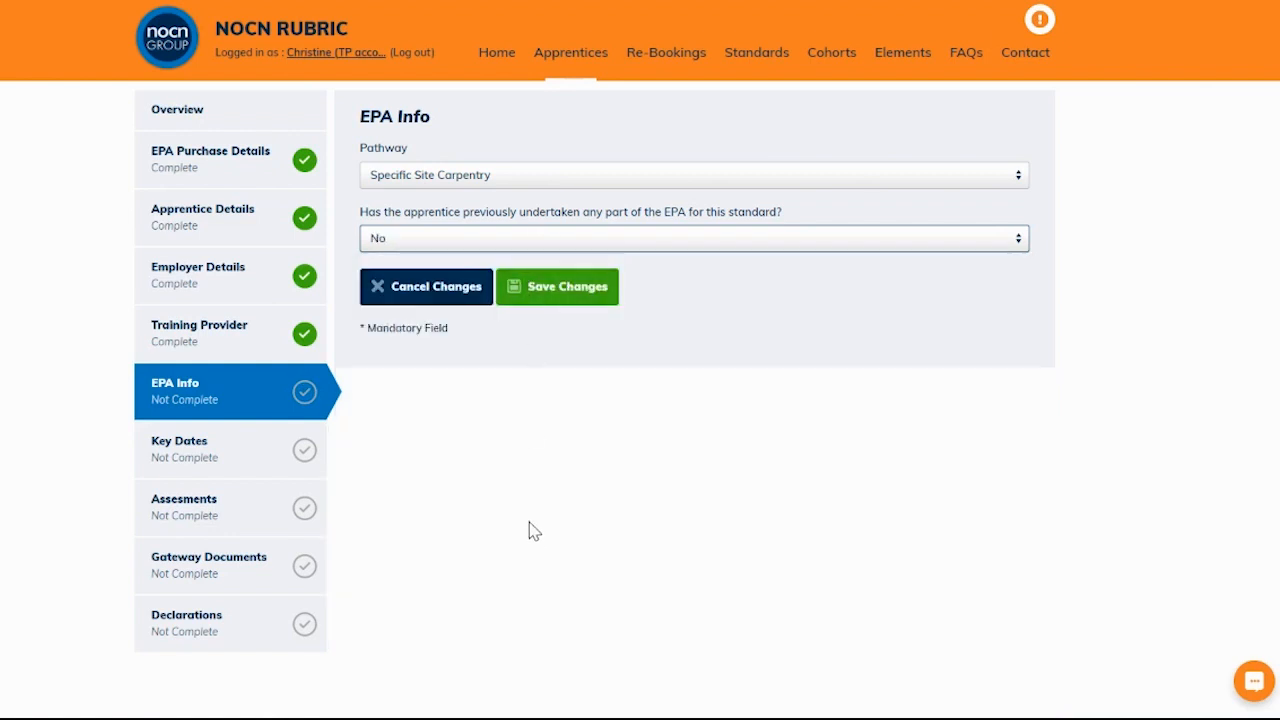
click(572, 290)
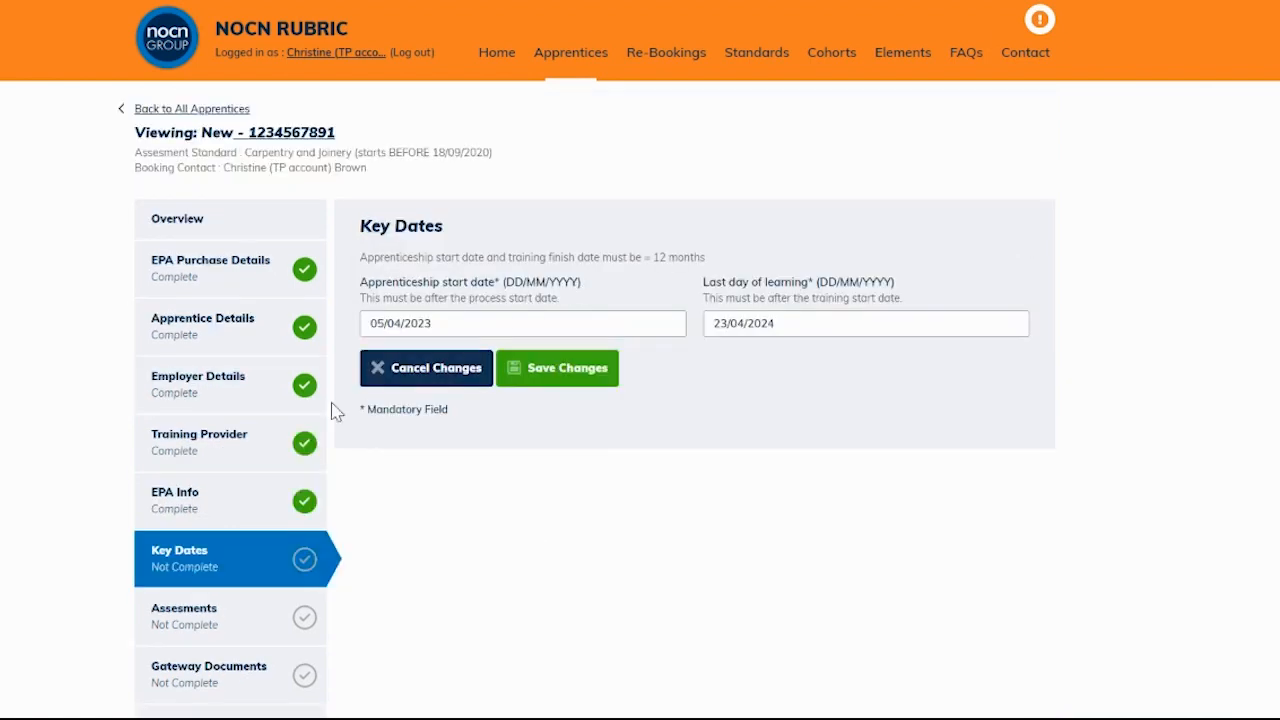
Check the apprenticeship start date and last day of learning against the 12-month requirement and save the key dates
click(458, 320)
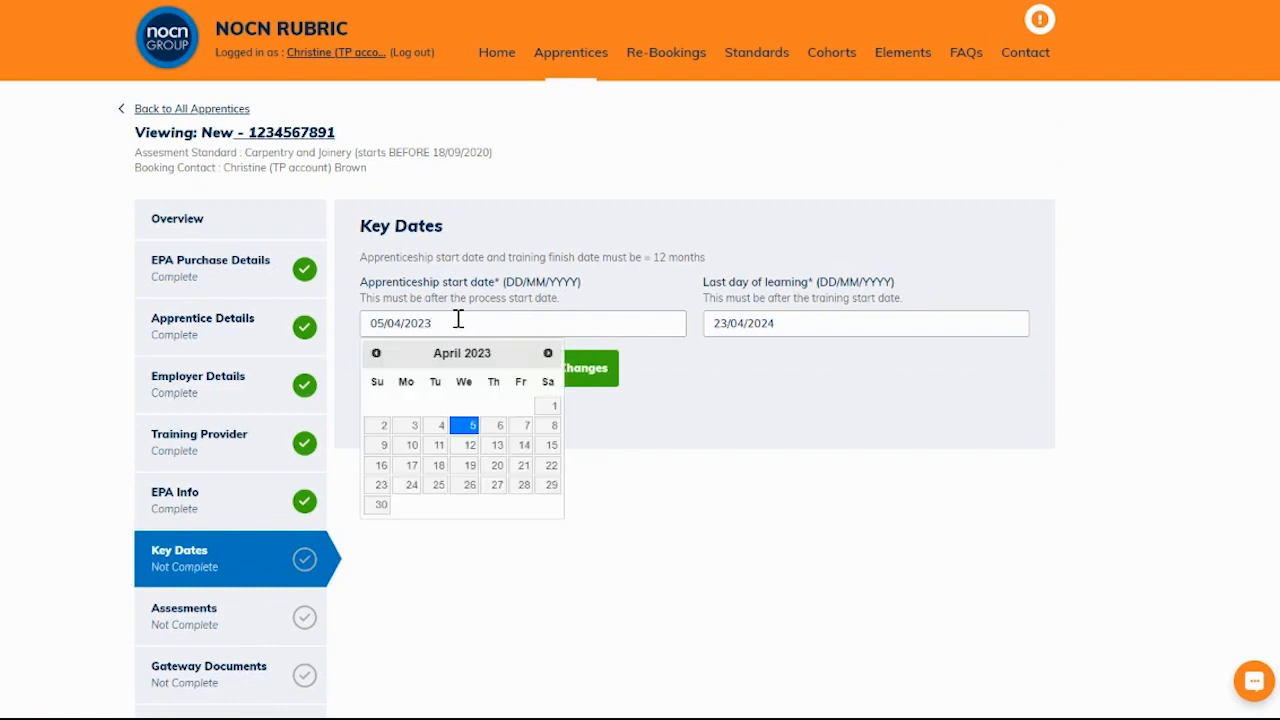
click(809, 322)
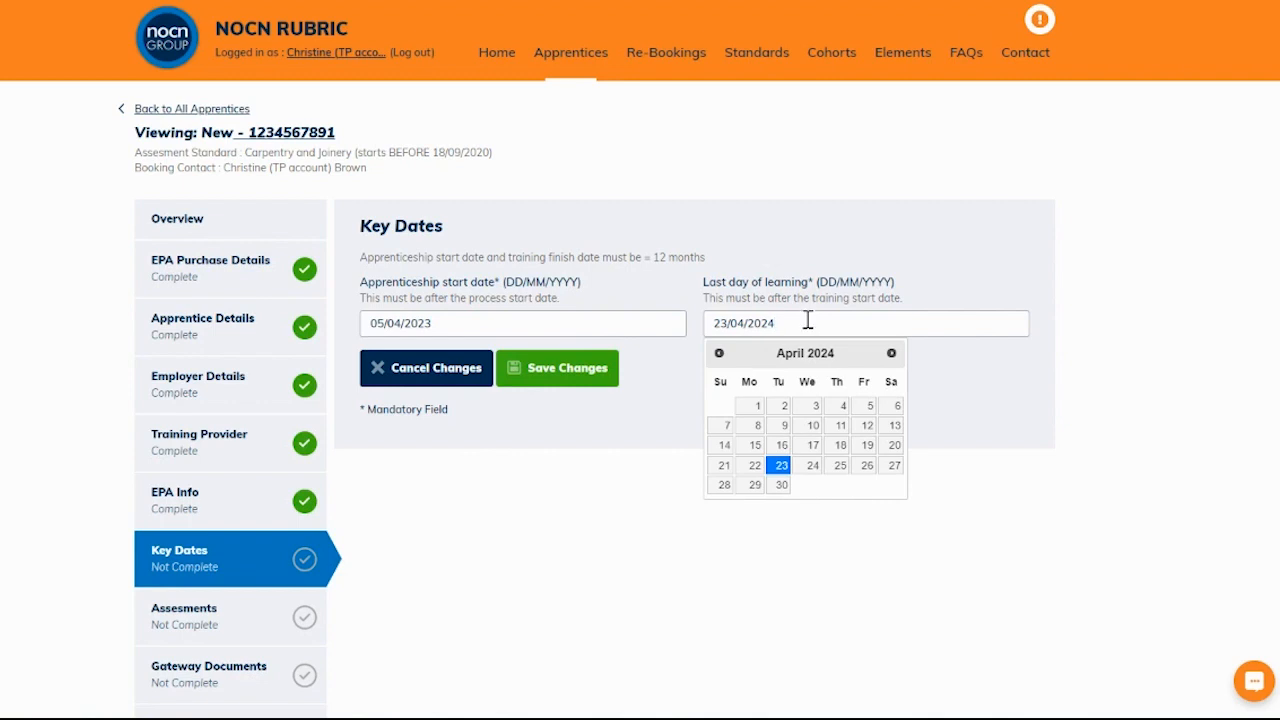
drag(710, 258, 645, 257)
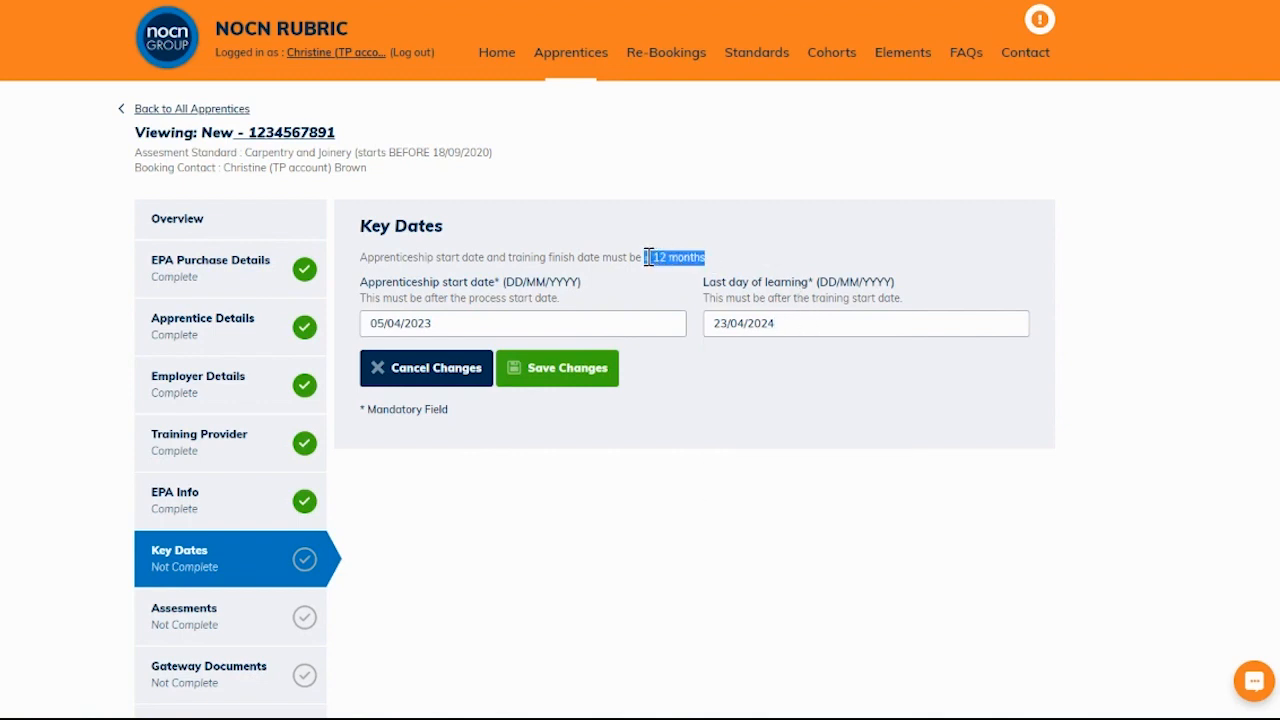
click(680, 390)
click(574, 386)
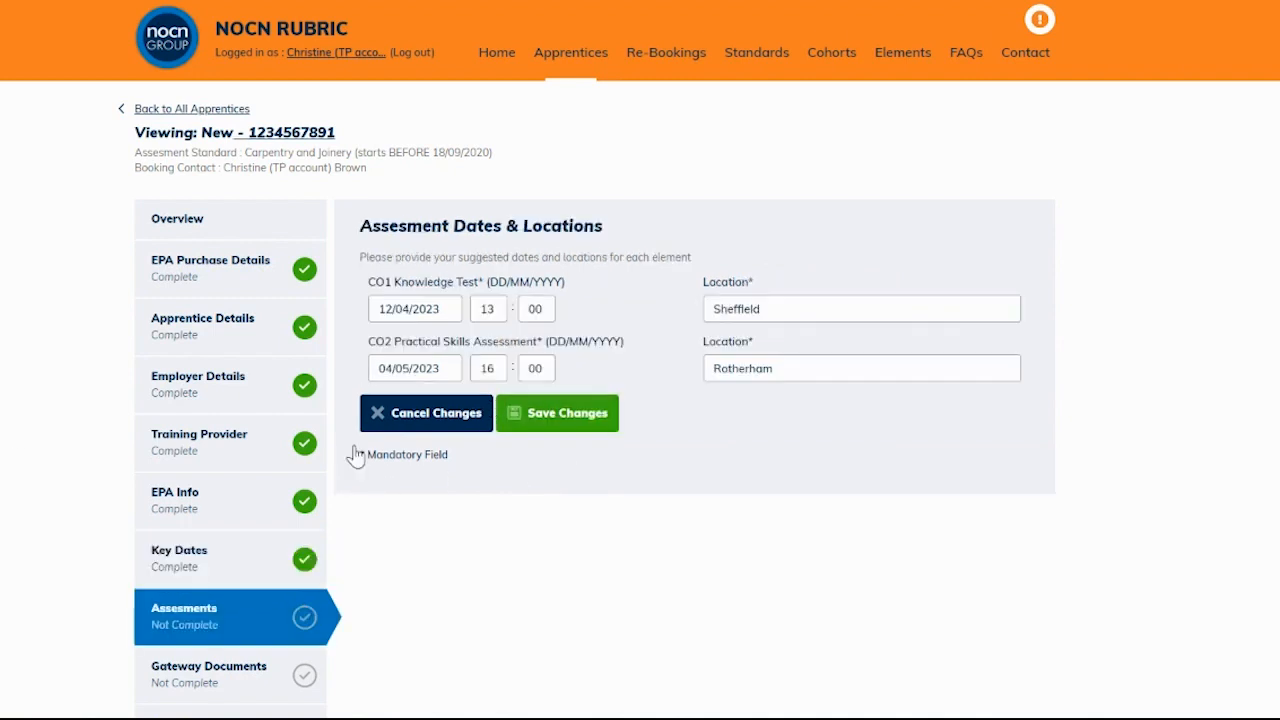
Set the hour of the CO1 Knowledge Test to 15 and save the assessment dates and locations
scroll(175, 530, down, 2)
scroll(175, 530, up, 3)
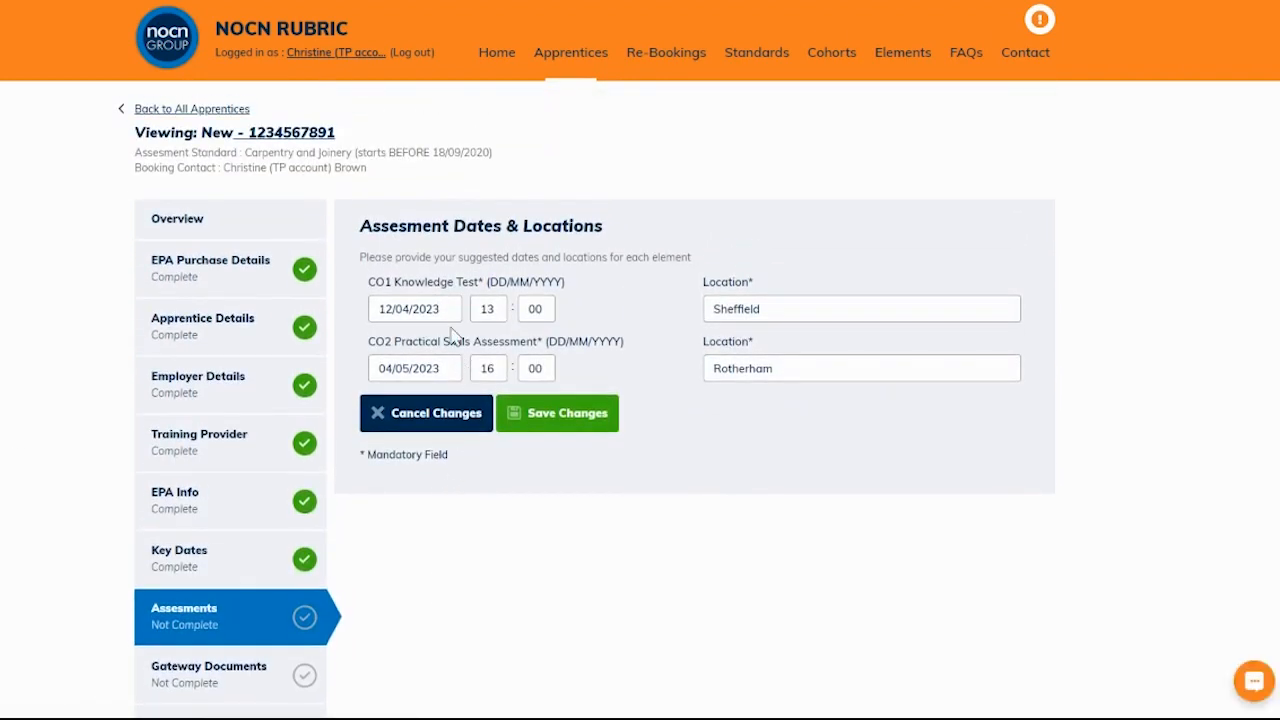
click(451, 309)
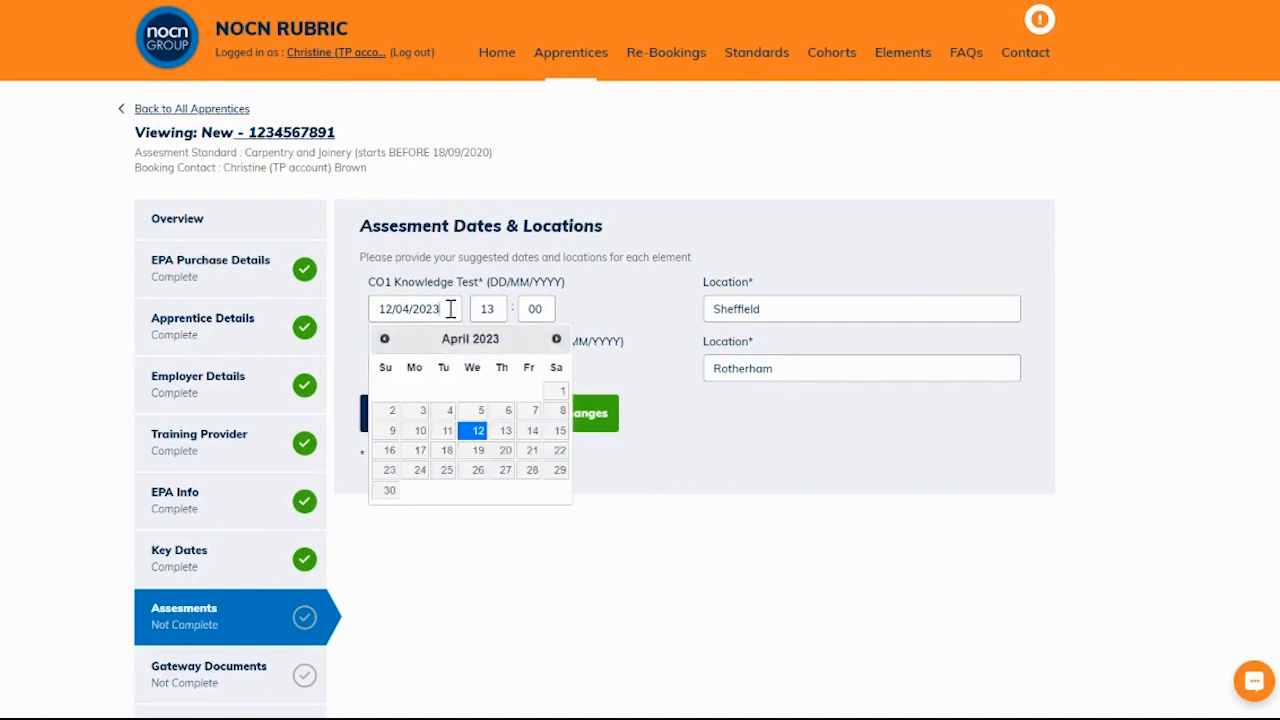
click(505, 308)
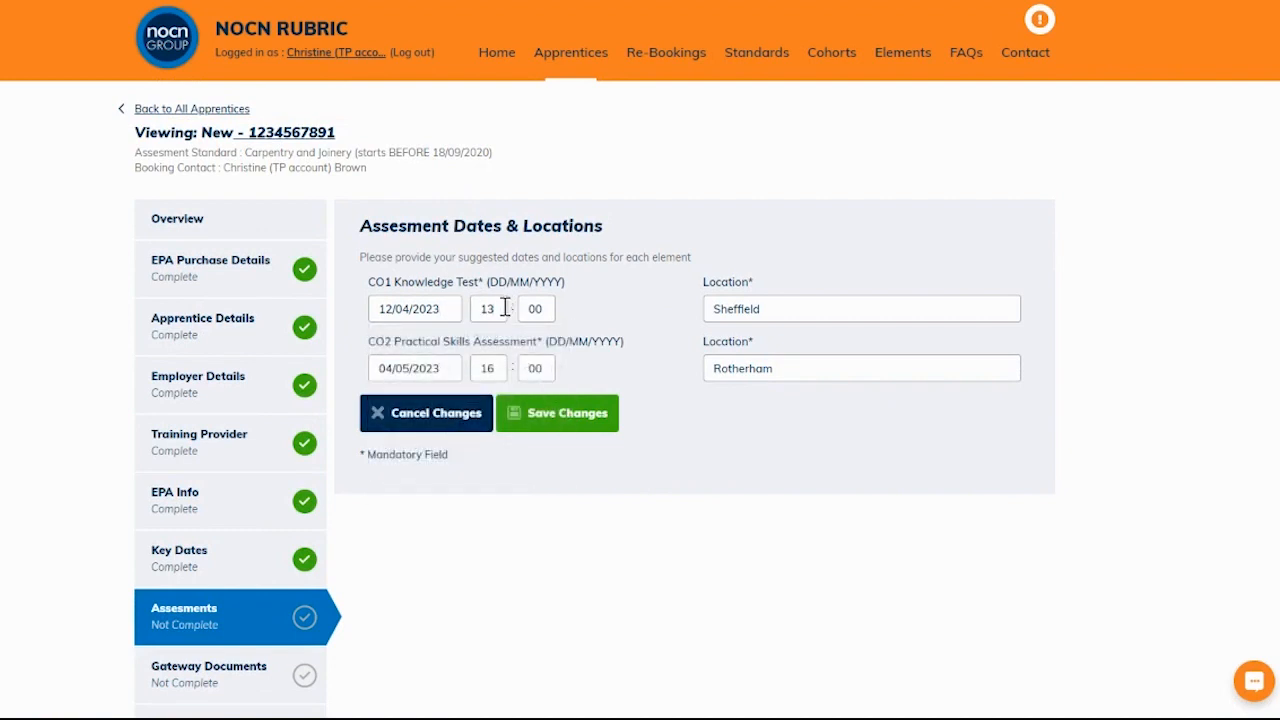
key(BackSpace)
text(5)
click(770, 308)
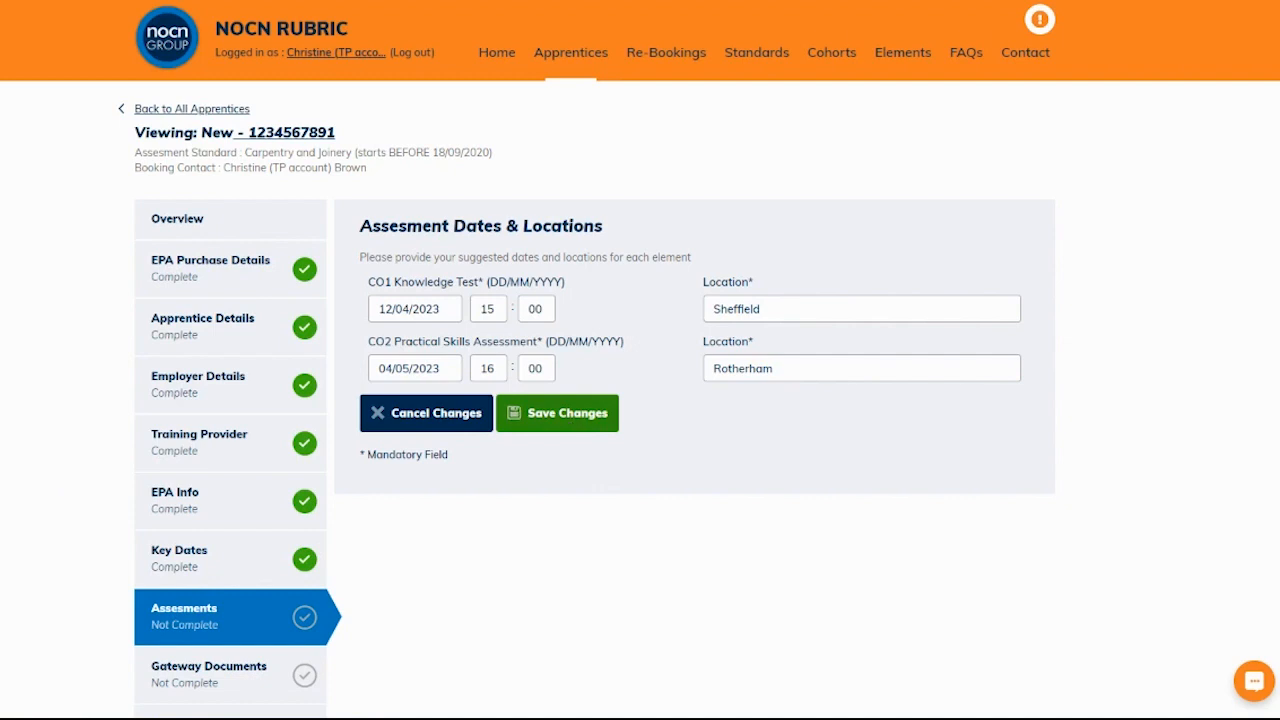
click(548, 418)
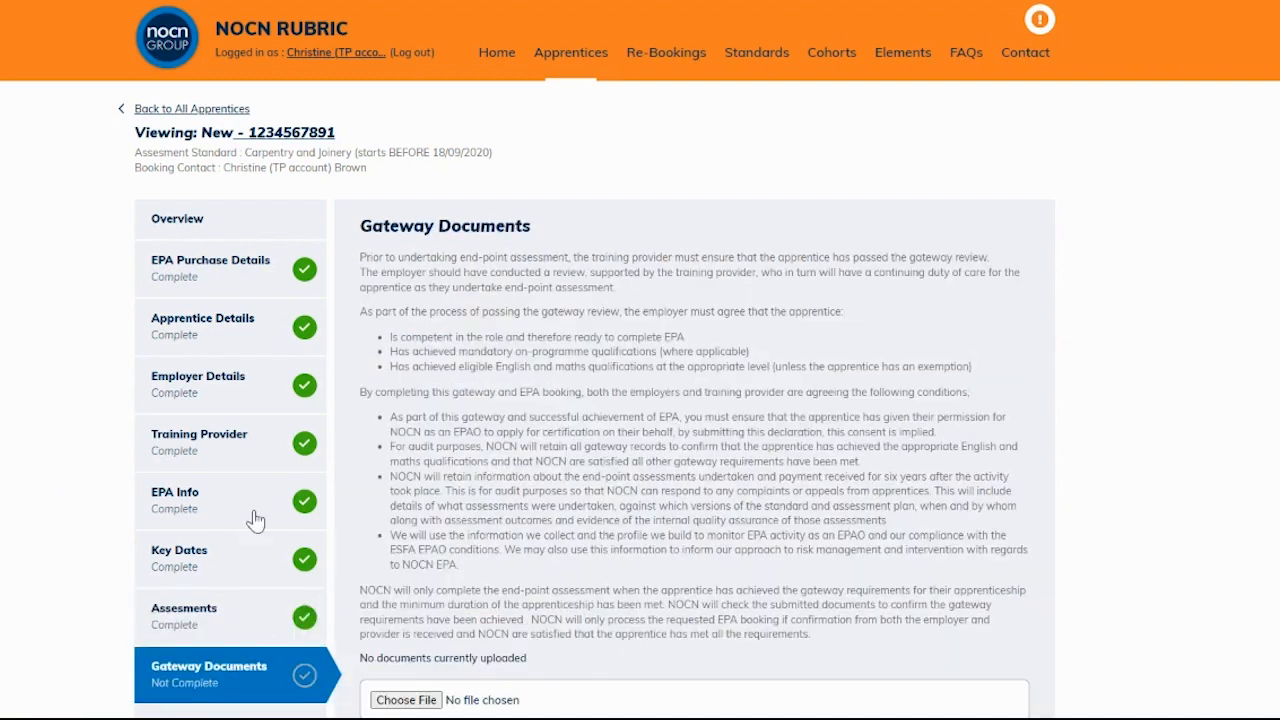
Review the gateway requirements and upload options, and save the Gateway Documents section without adding a file
scroll(468, 487, down, 1)
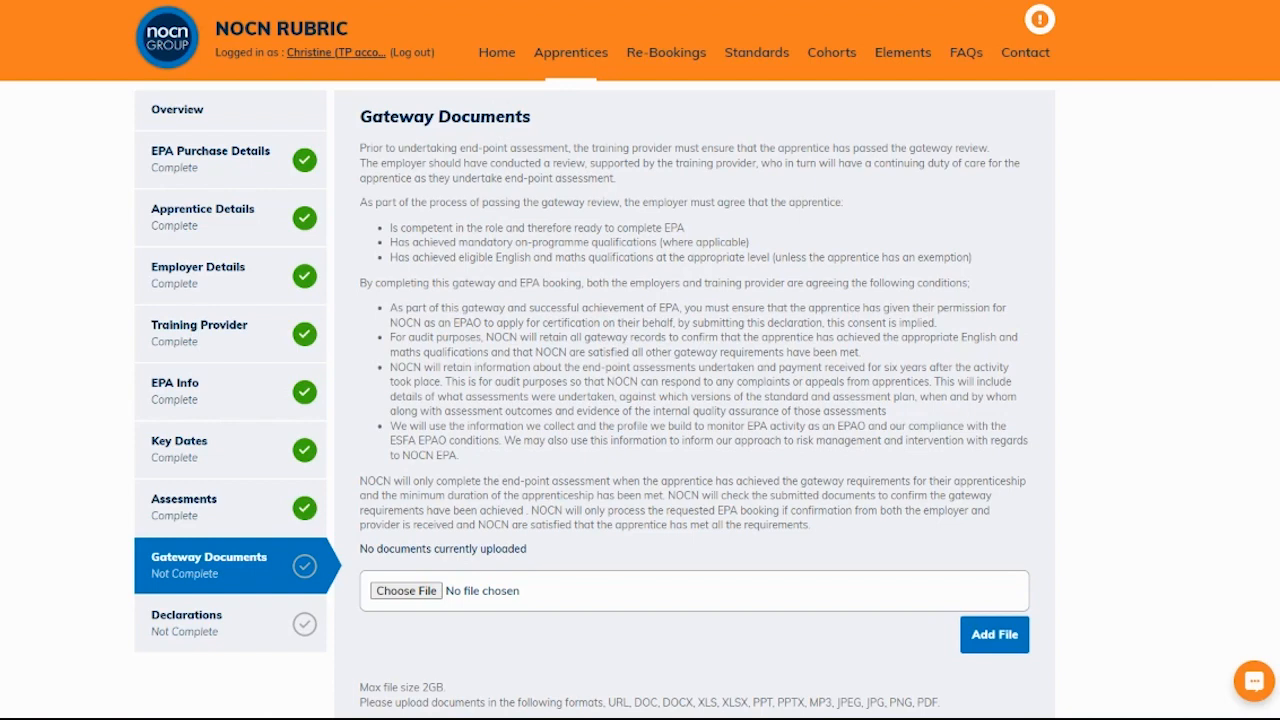
scroll(635, 629, down, 2)
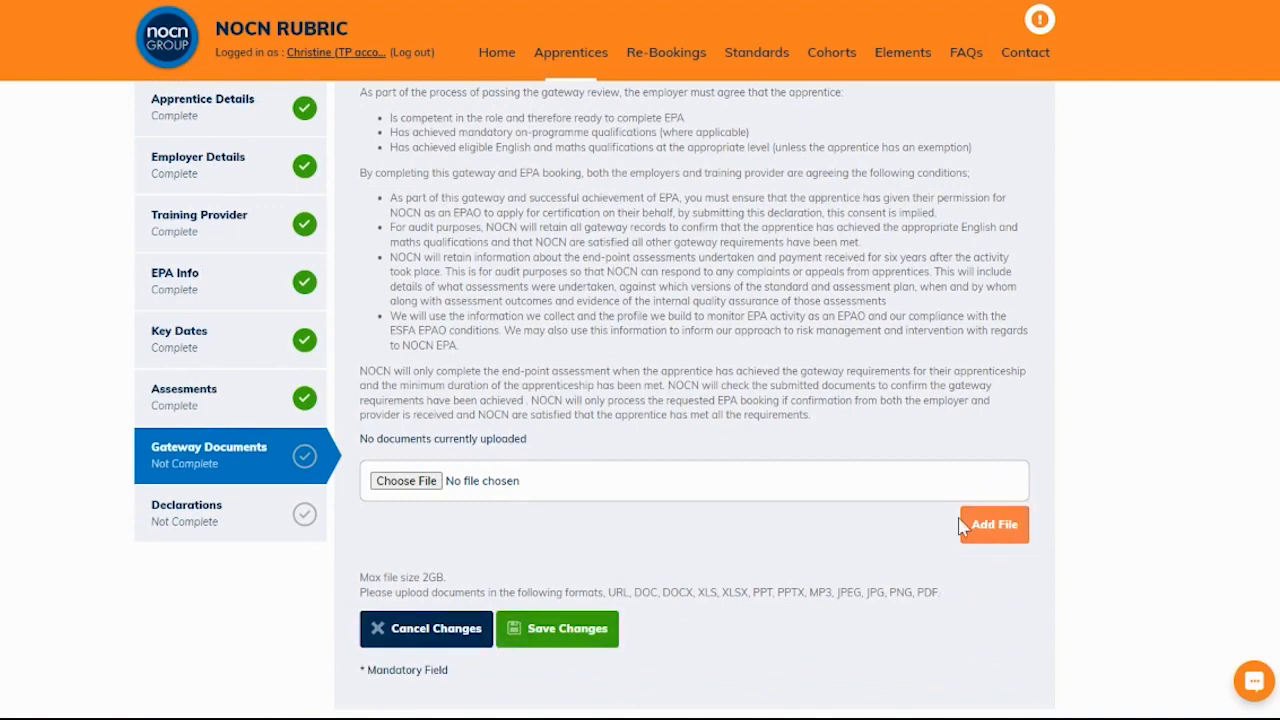
click(560, 628)
Examine the Standard Declaration, Gateway Declaration and Booking Declaration texts in the Declarations section
scroll(586, 586, down, 2)
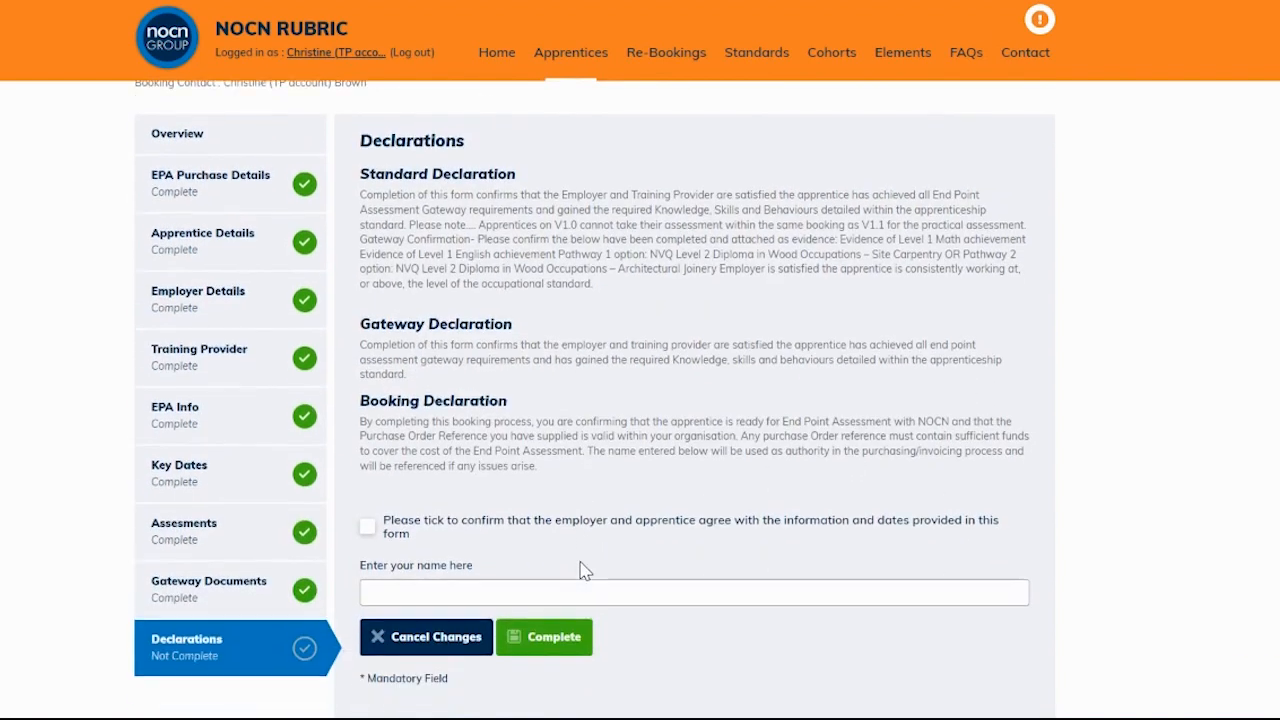
scroll(585, 570, down, 1)
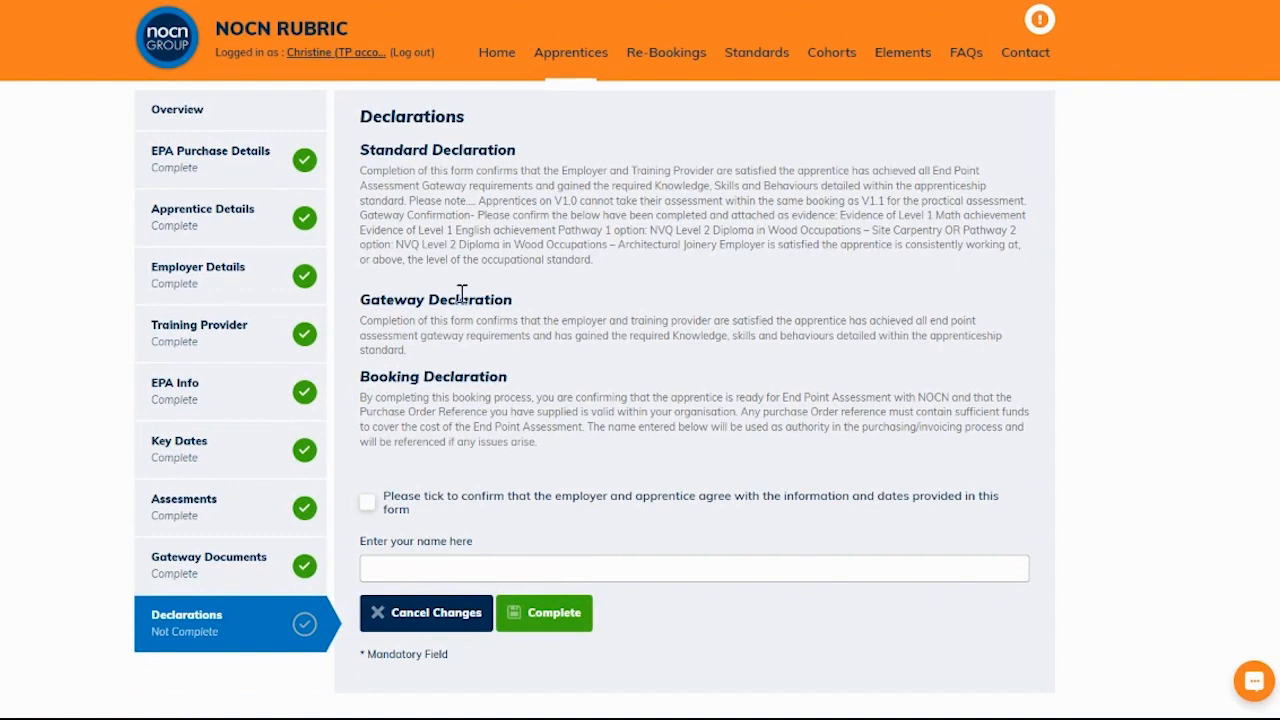
drag(516, 154, 368, 168)
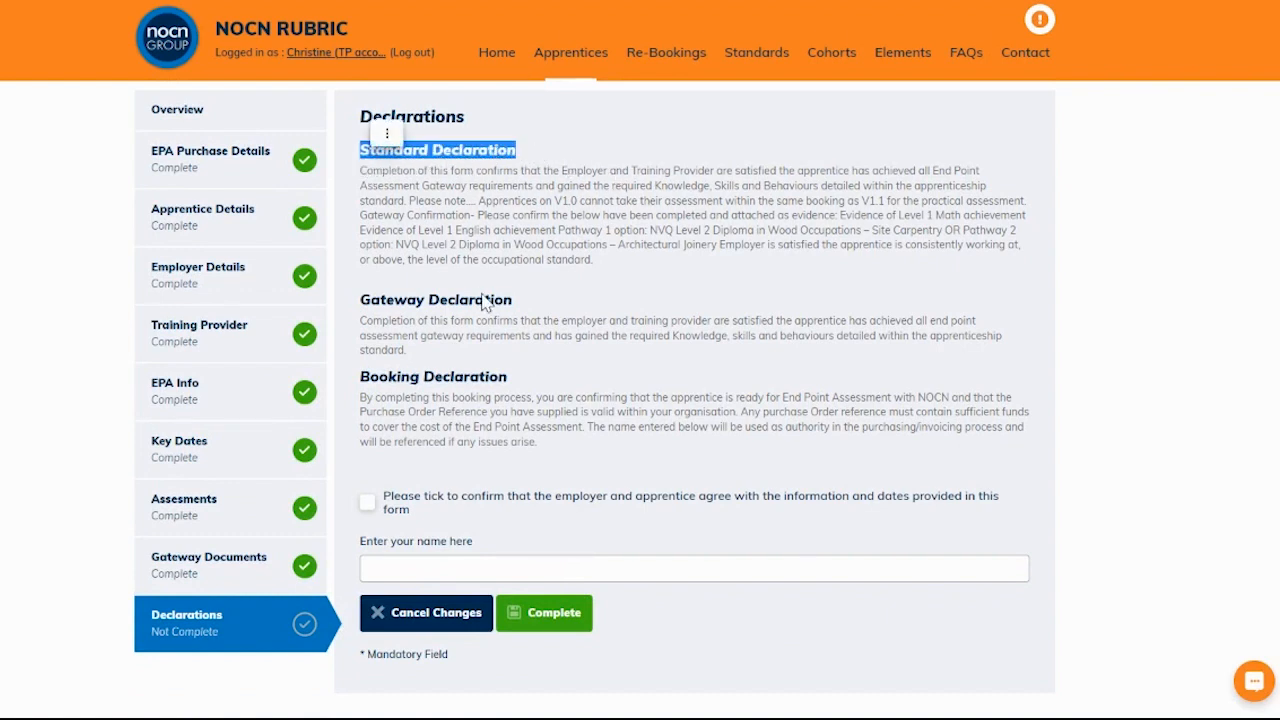
drag(516, 300, 357, 298)
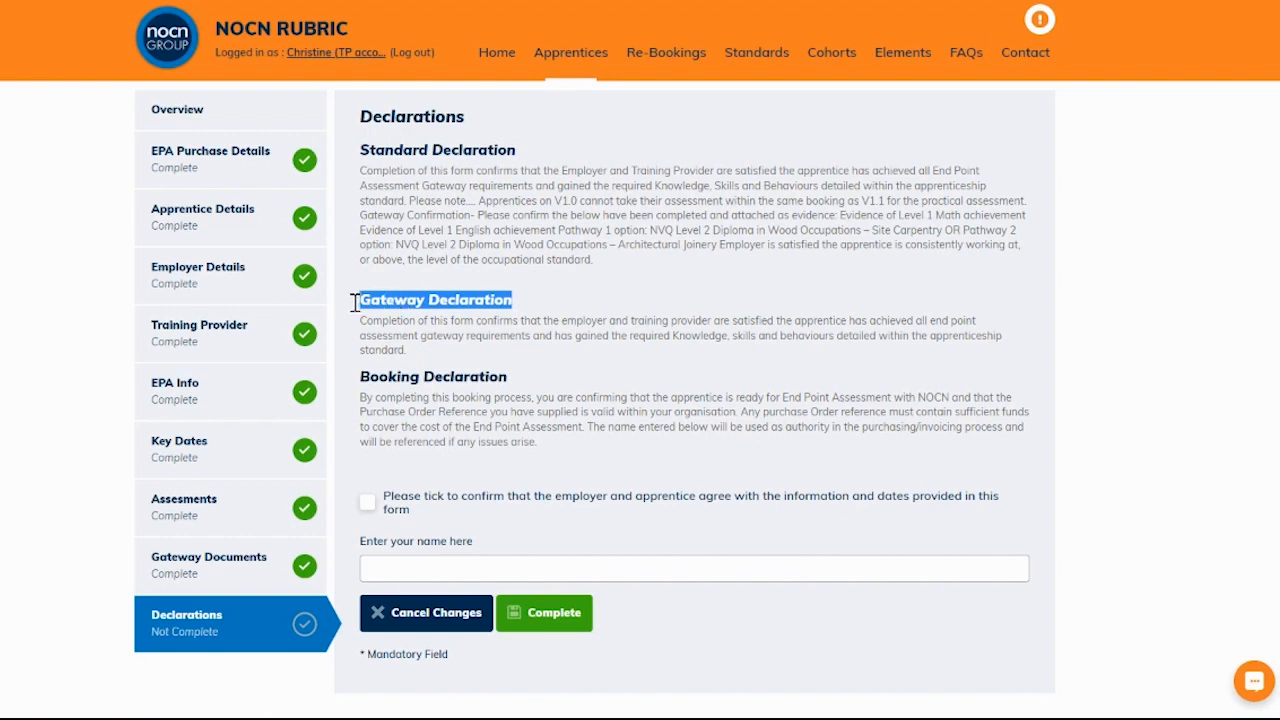
drag(513, 378, 360, 382)
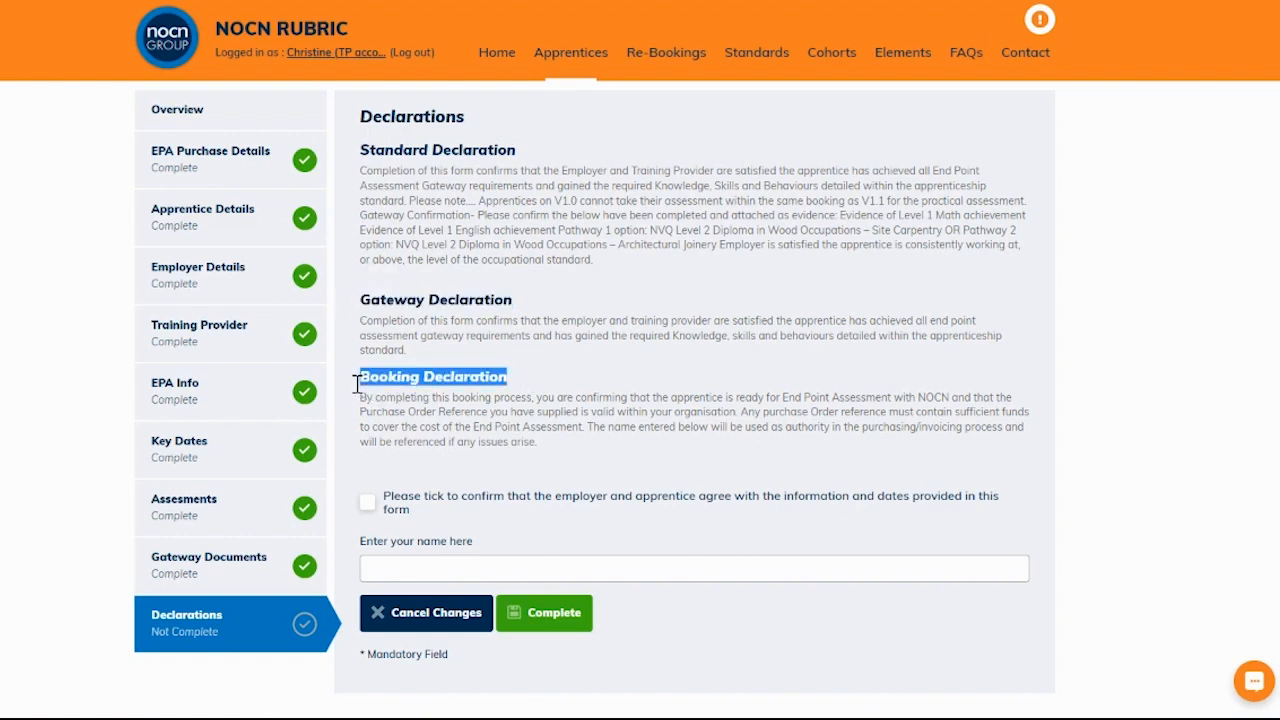
click(426, 468)
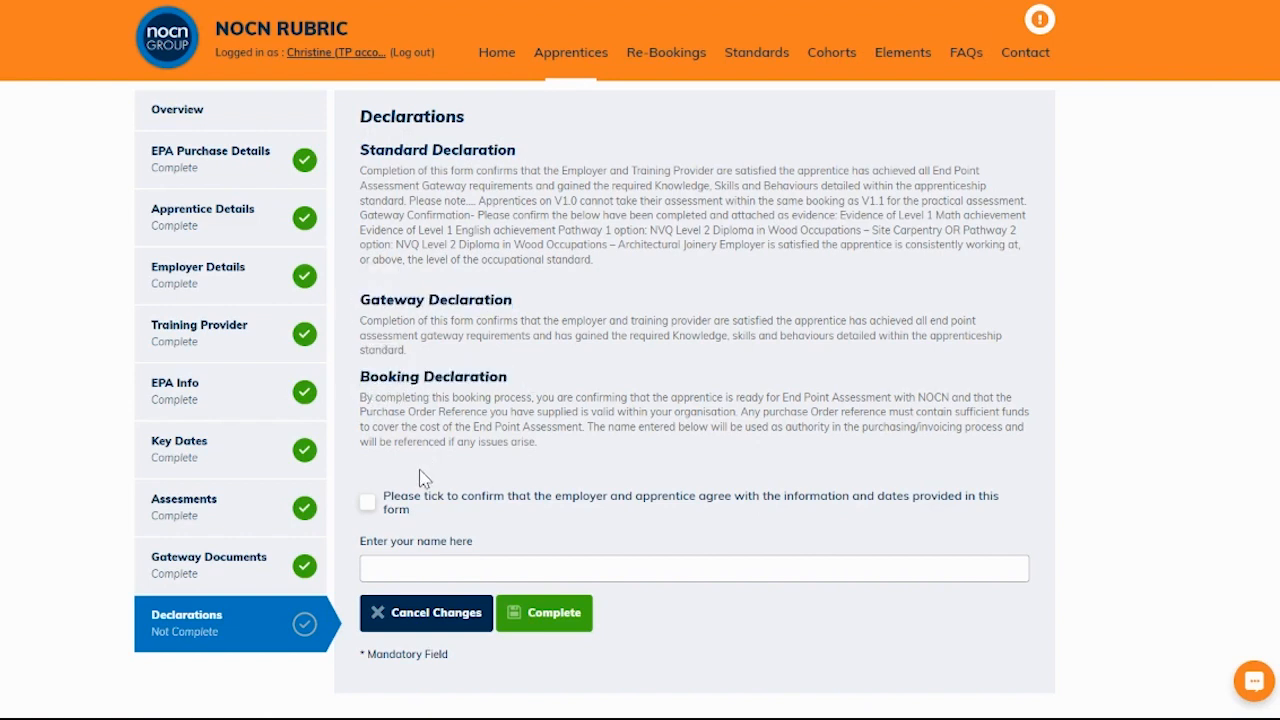
Tick the confirmation that employer and apprentice agree with the information and dates, and enter "test" as the declaration name
click(368, 503)
click(398, 563)
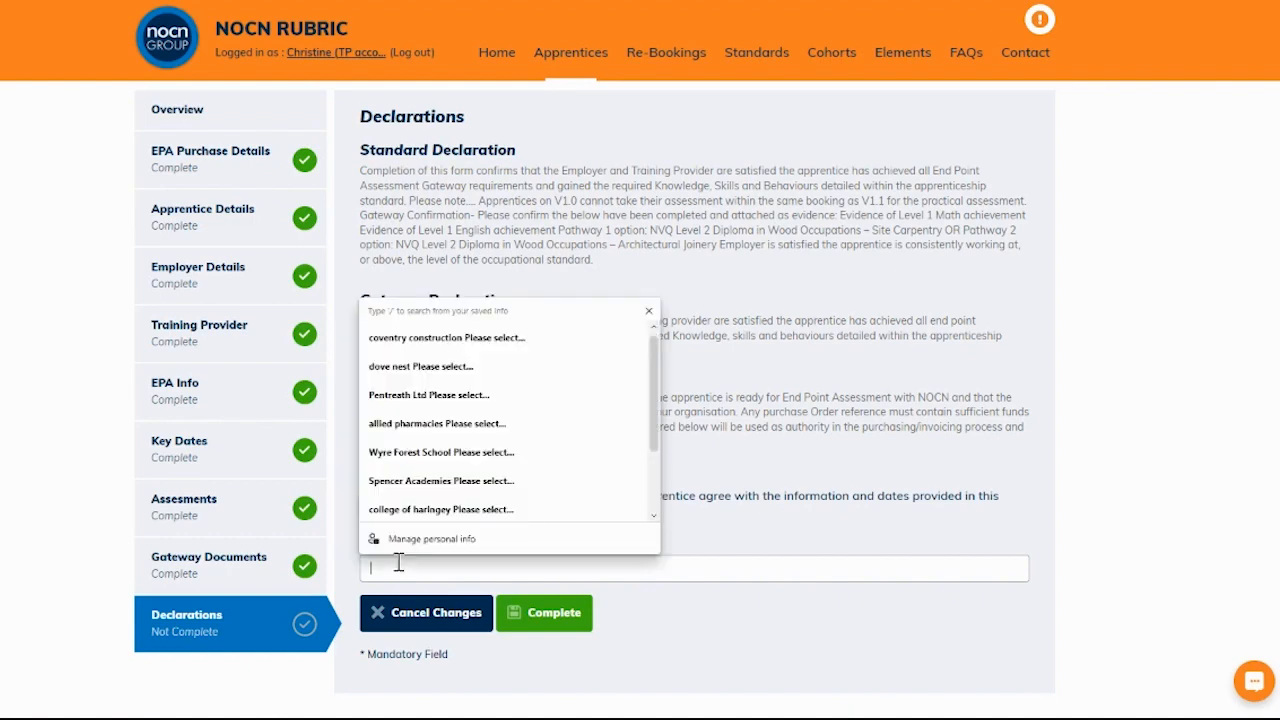
text(test)
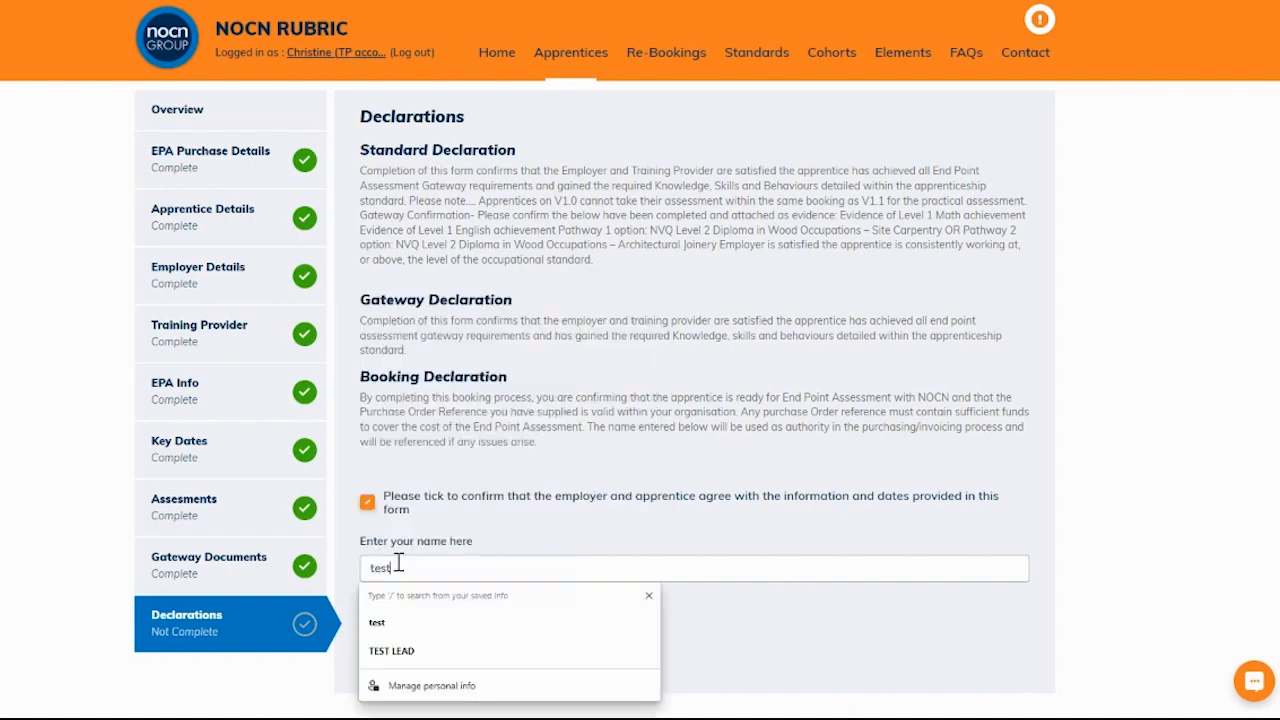
click(555, 520)
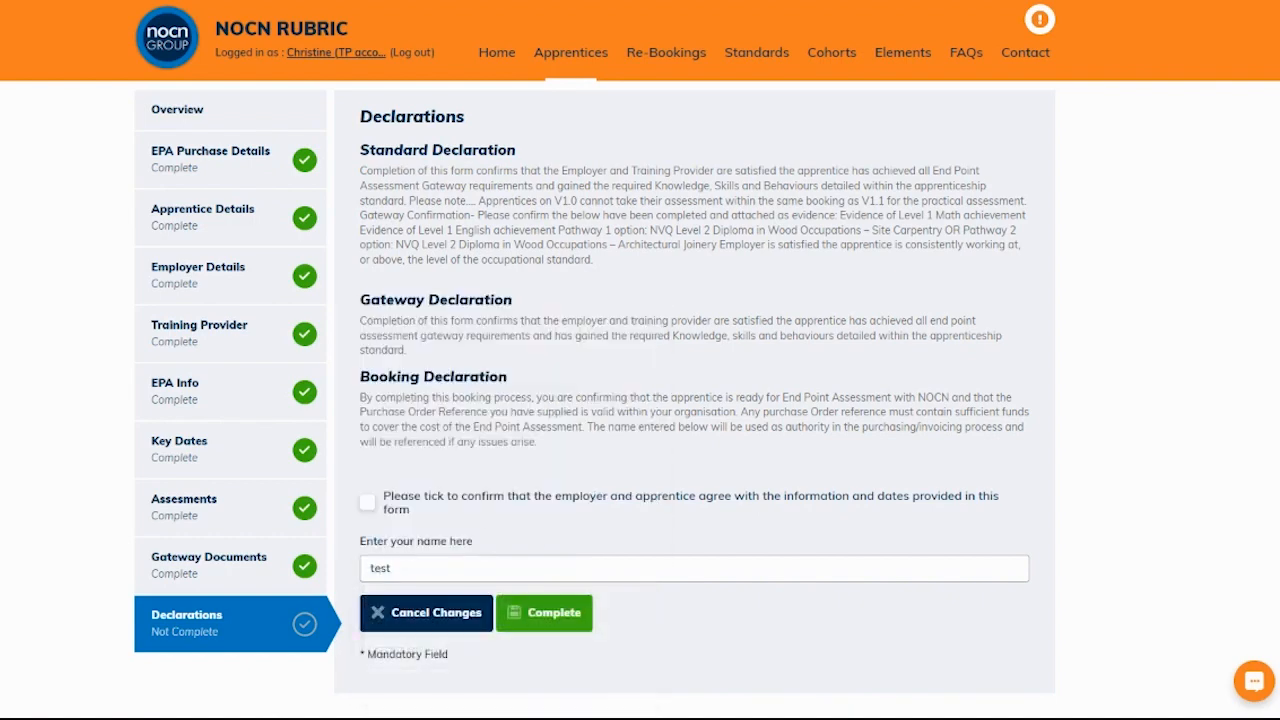